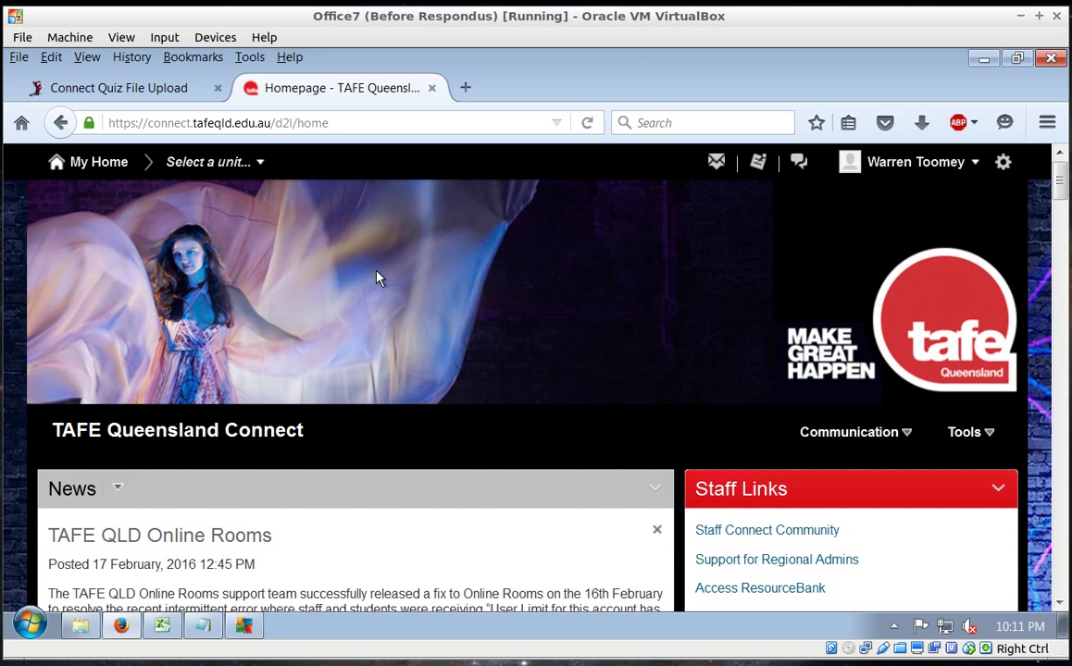
Scroll the conversion tool page to the Quiz File Format section listing the LA, SA, TF, MC, MS, M and O types
click(171, 93)
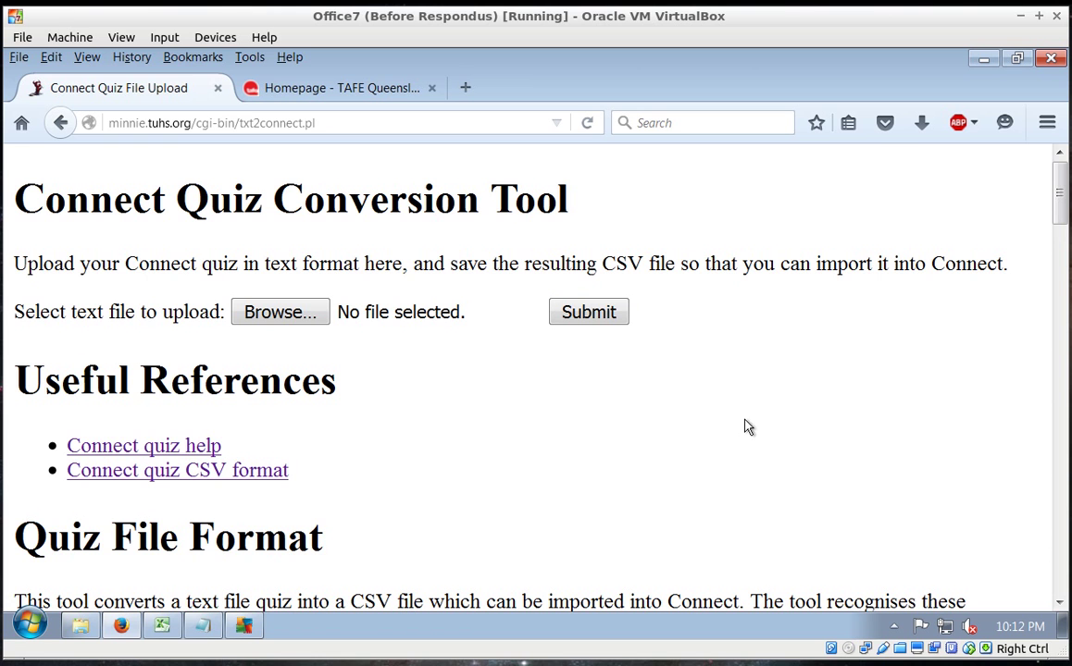
drag(1060, 191, 1060, 256)
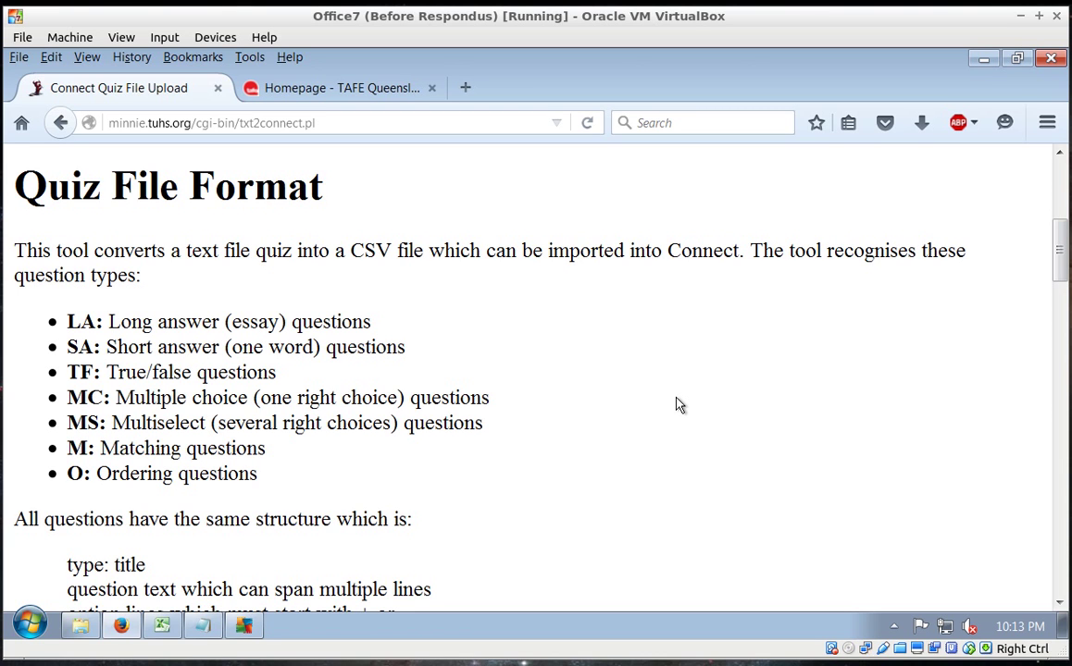
Scroll to the examples and highlight the comment lines, LA type code, question text and '+' line
drag(1061, 252, 1067, 413)
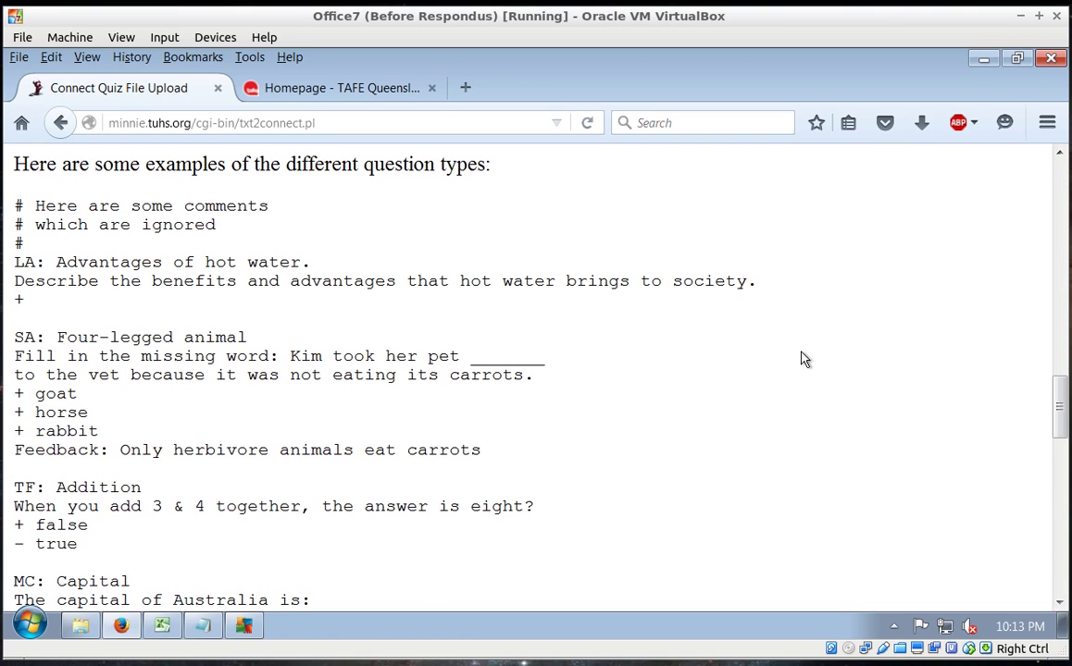
drag(14, 205, 233, 246)
click(261, 225)
drag(14, 263, 303, 264)
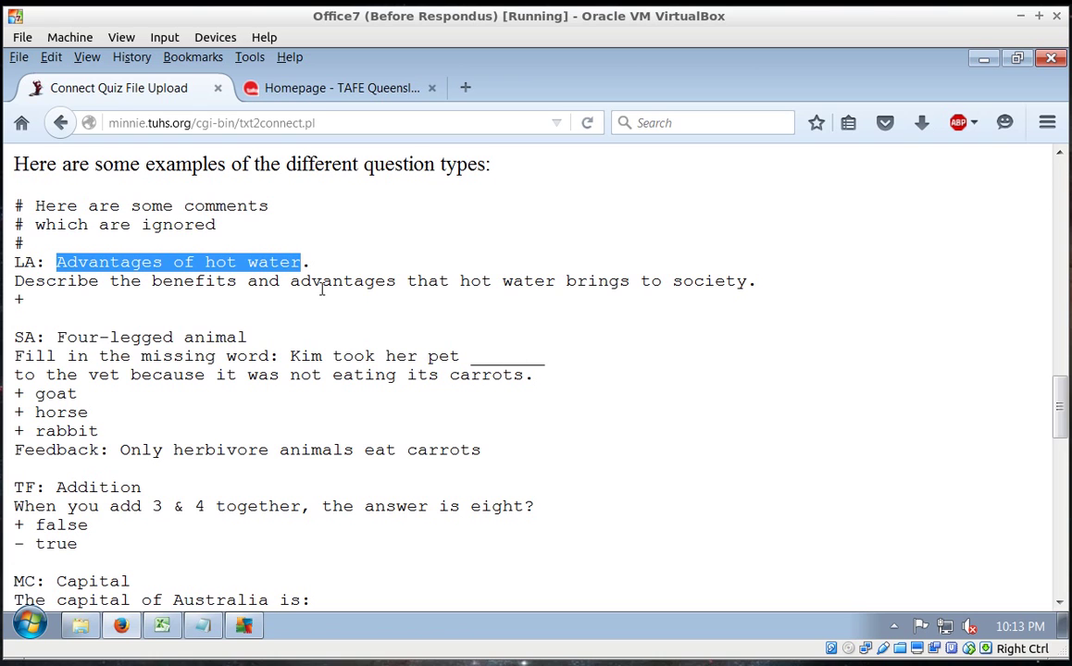
drag(15, 281, 755, 286)
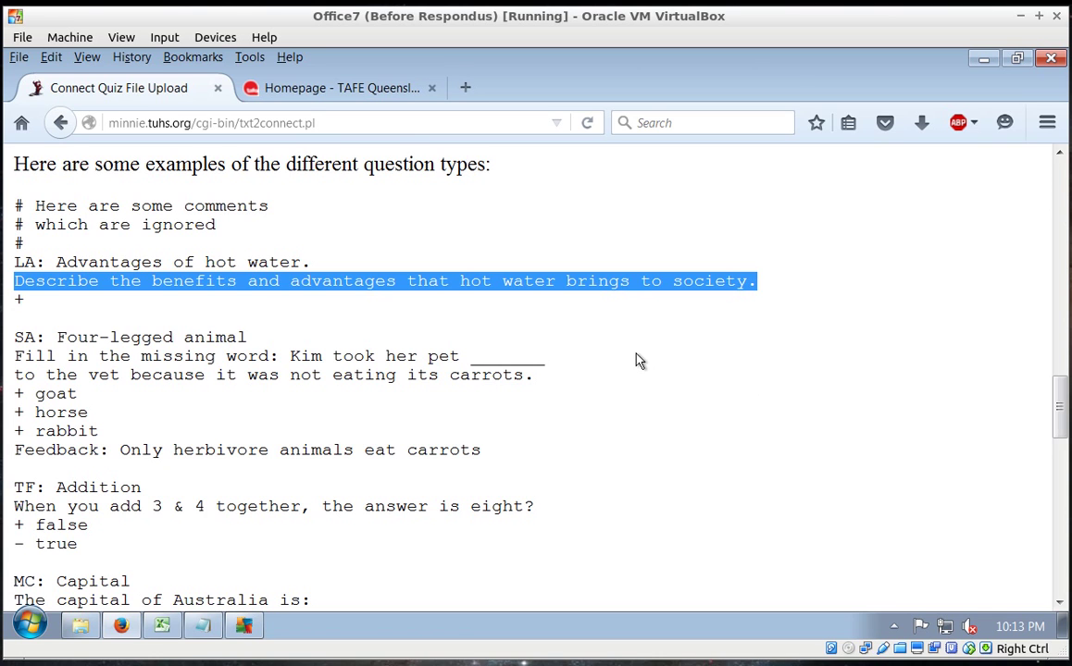
drag(13, 297, 63, 313)
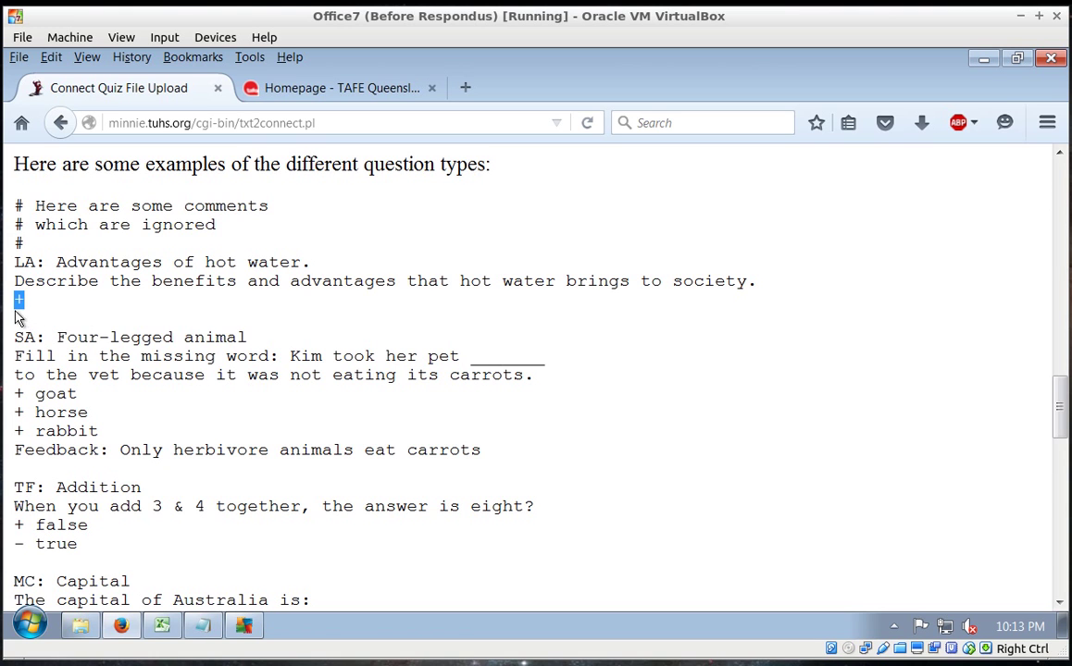
drag(15, 339, 256, 345)
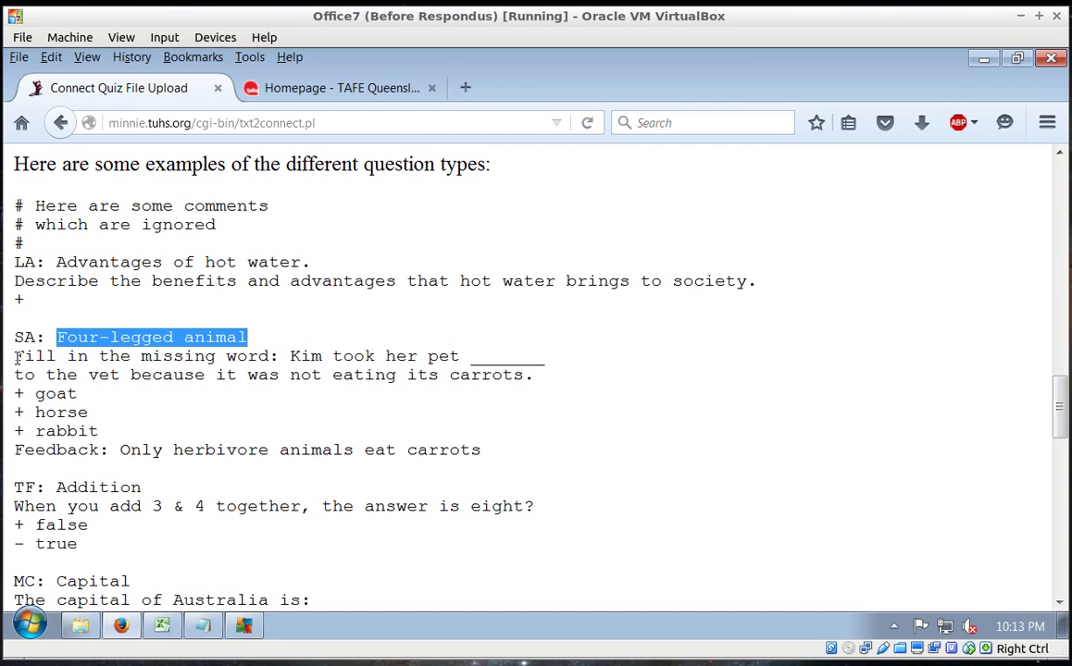
drag(19, 355, 552, 386)
click(555, 384)
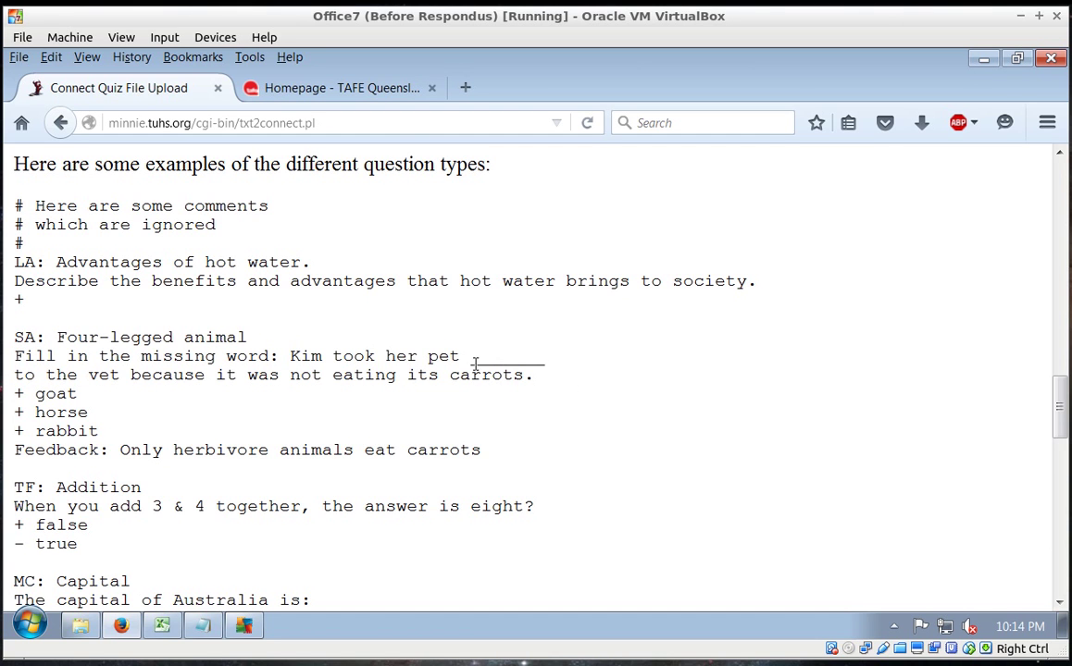
drag(472, 362, 556, 368)
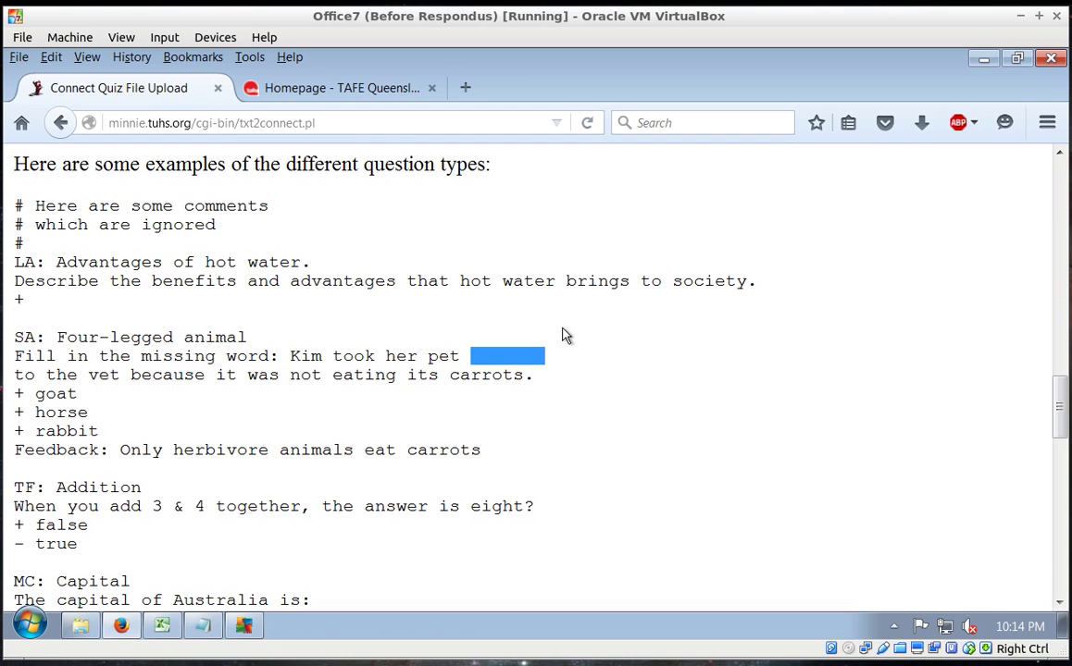
click(107, 421)
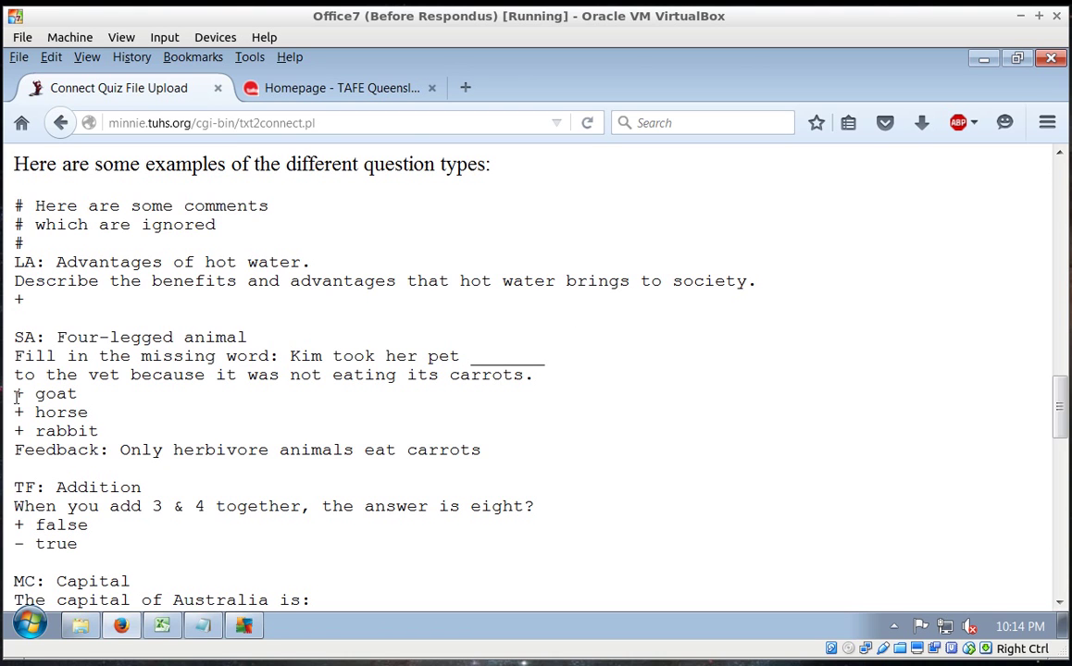
drag(16, 397, 99, 433)
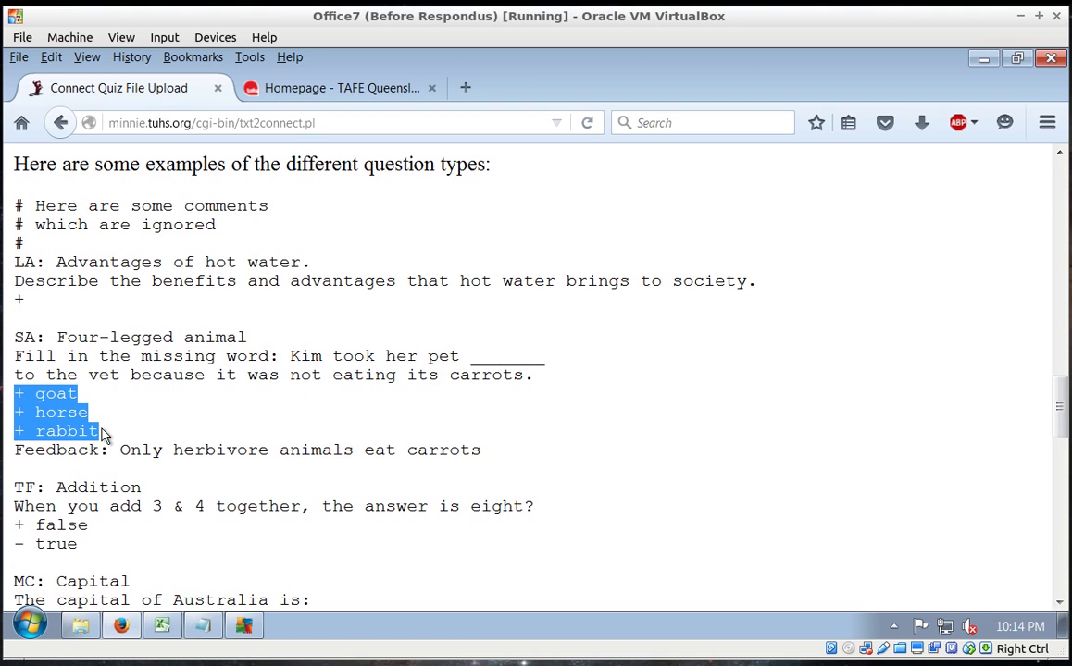
click(185, 417)
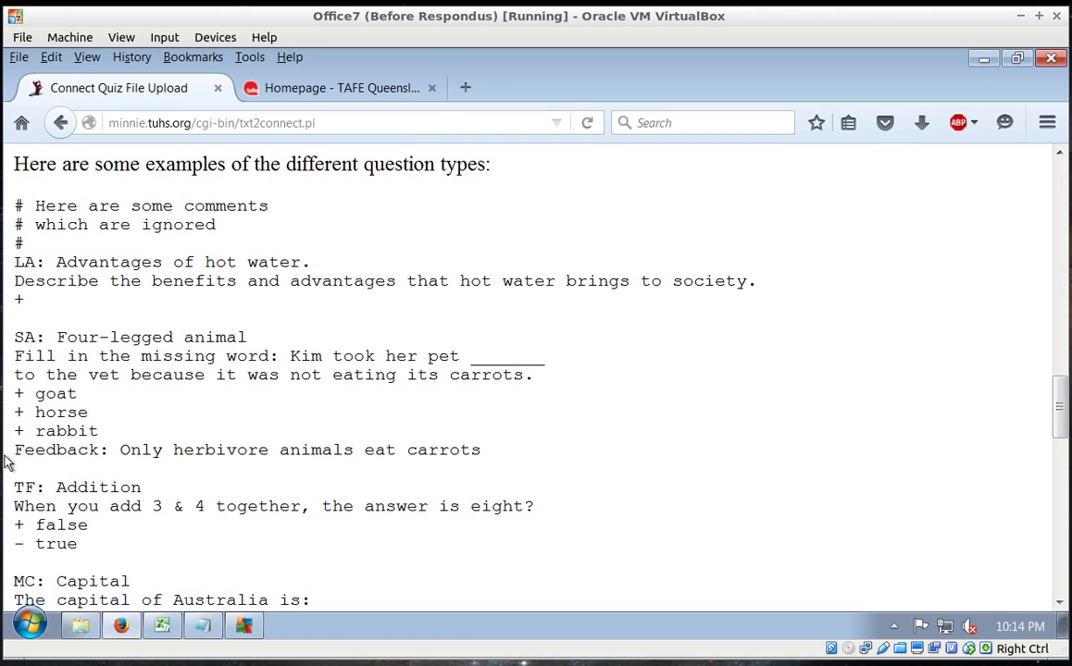
drag(15, 453, 509, 451)
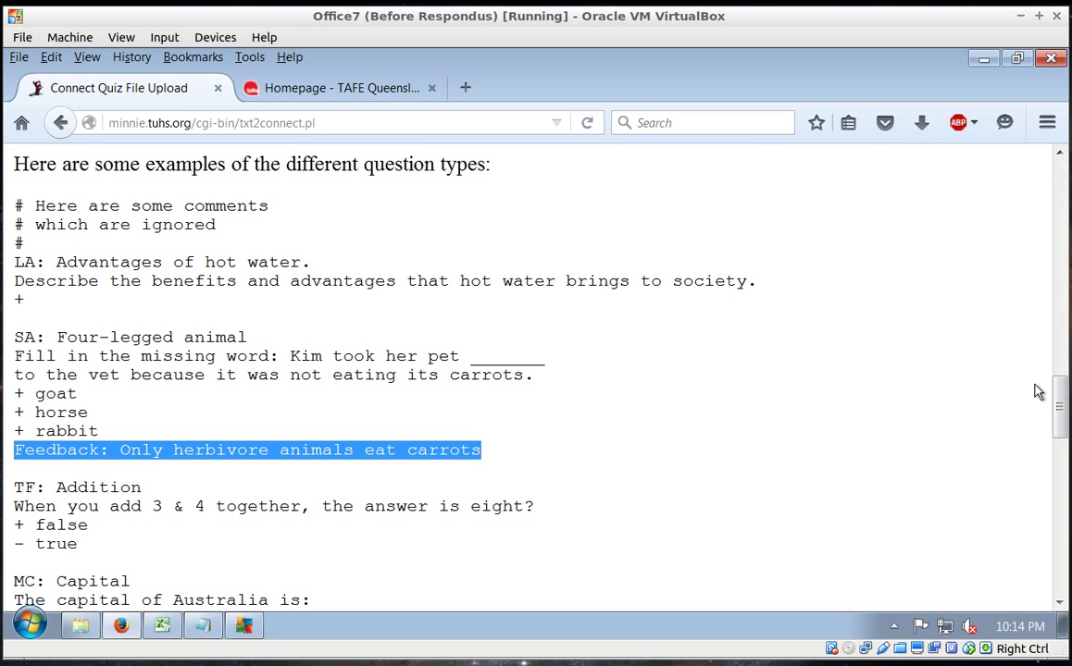
scroll(1055, 407, down, 3)
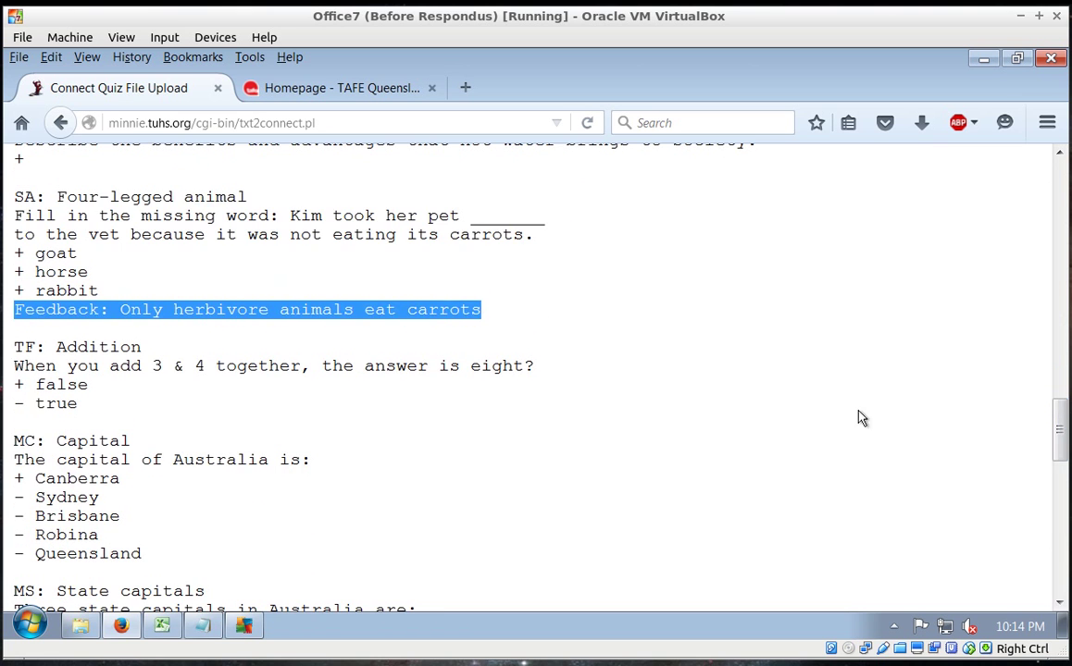
click(858, 417)
drag(56, 347, 146, 350)
click(185, 333)
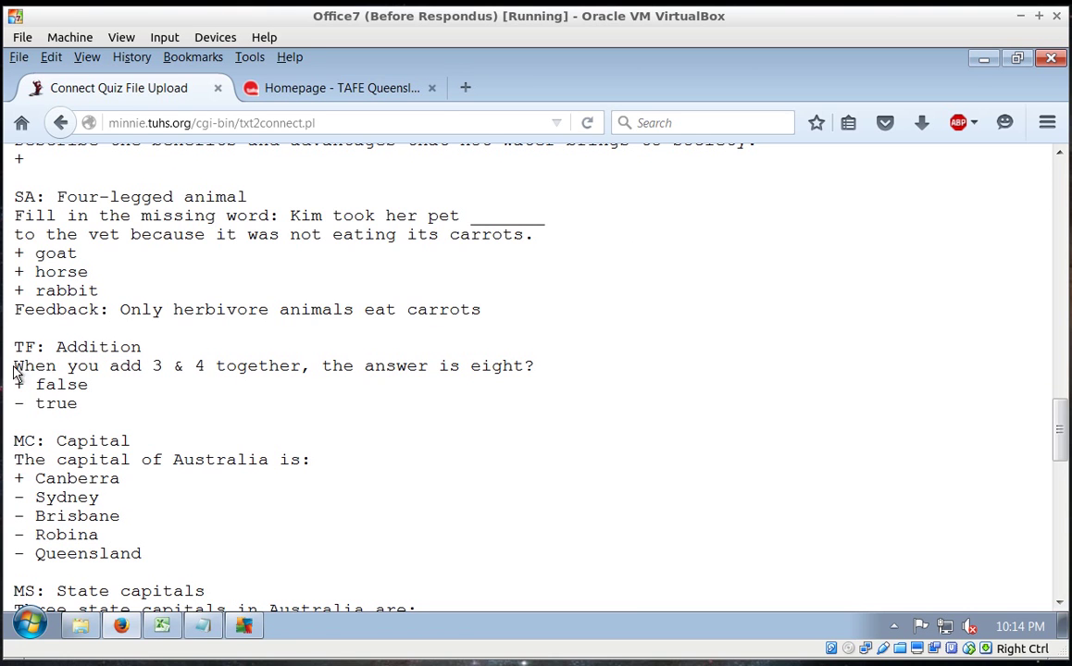
drag(14, 367, 551, 385)
click(561, 395)
drag(16, 385, 92, 395)
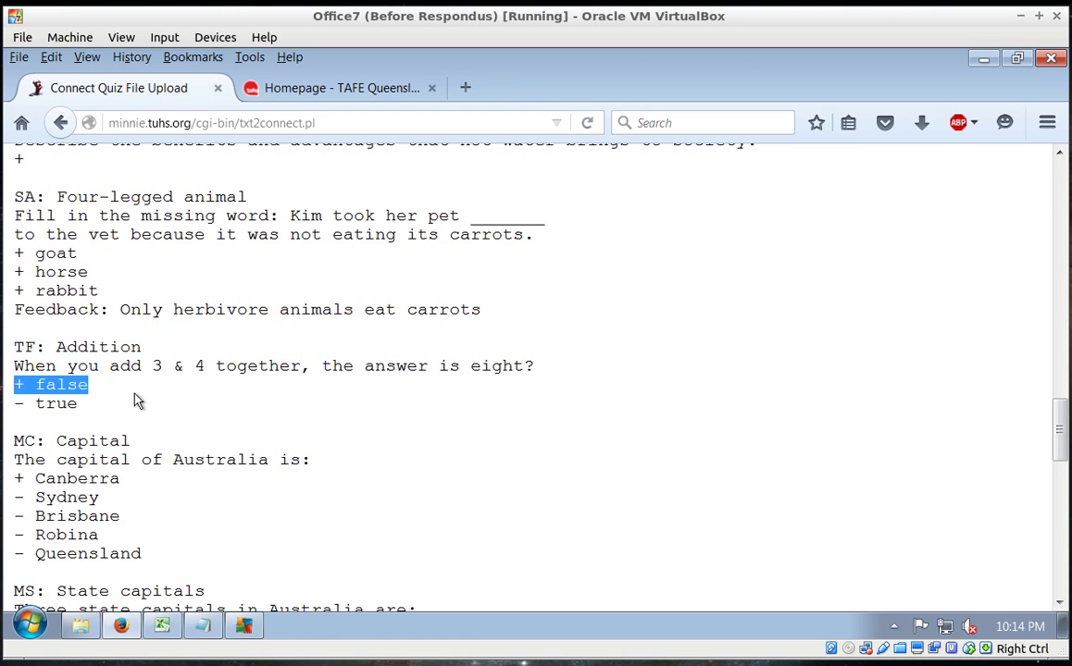
click(136, 400)
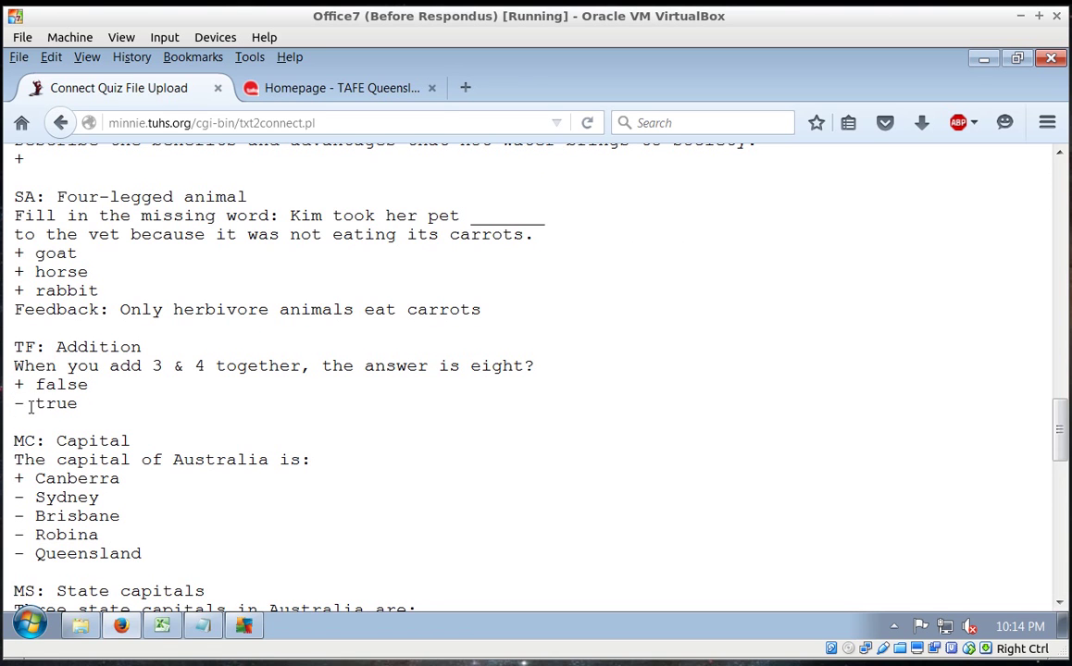
drag(14, 405, 76, 413)
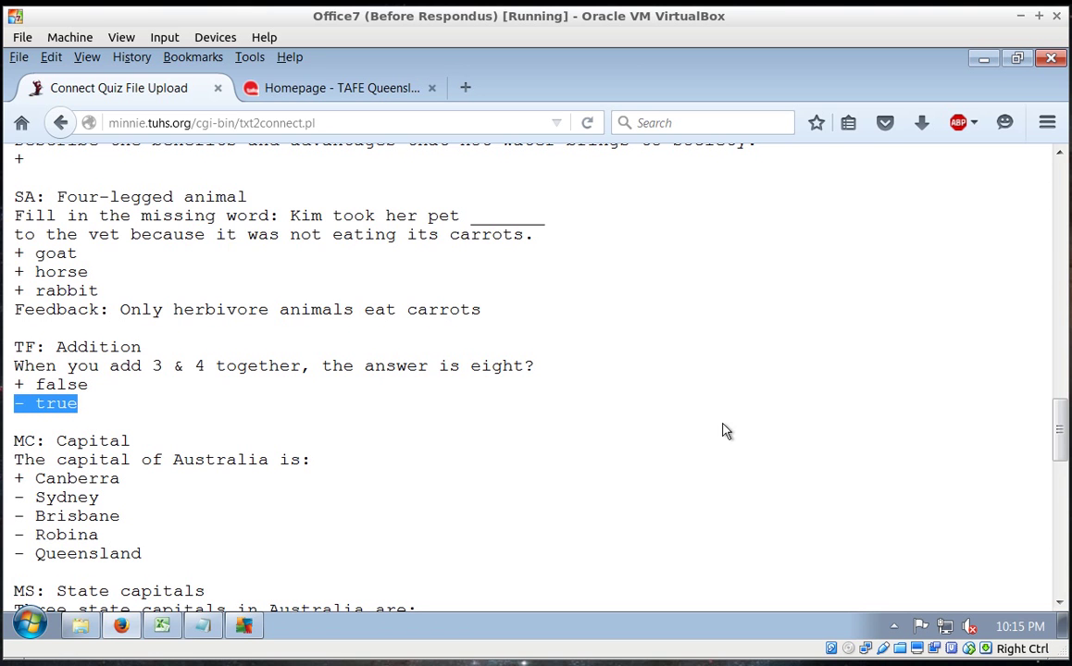
drag(1057, 428, 1060, 453)
double_click(64, 274)
drag(14, 295, 295, 295)
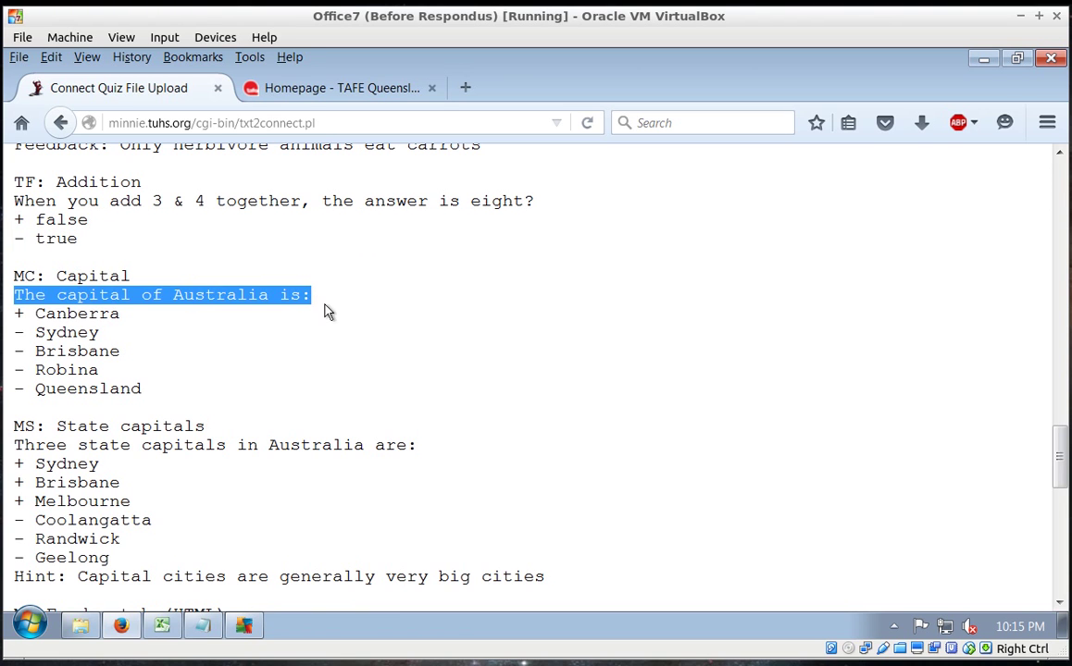
click(325, 311)
drag(14, 314, 122, 317)
click(153, 340)
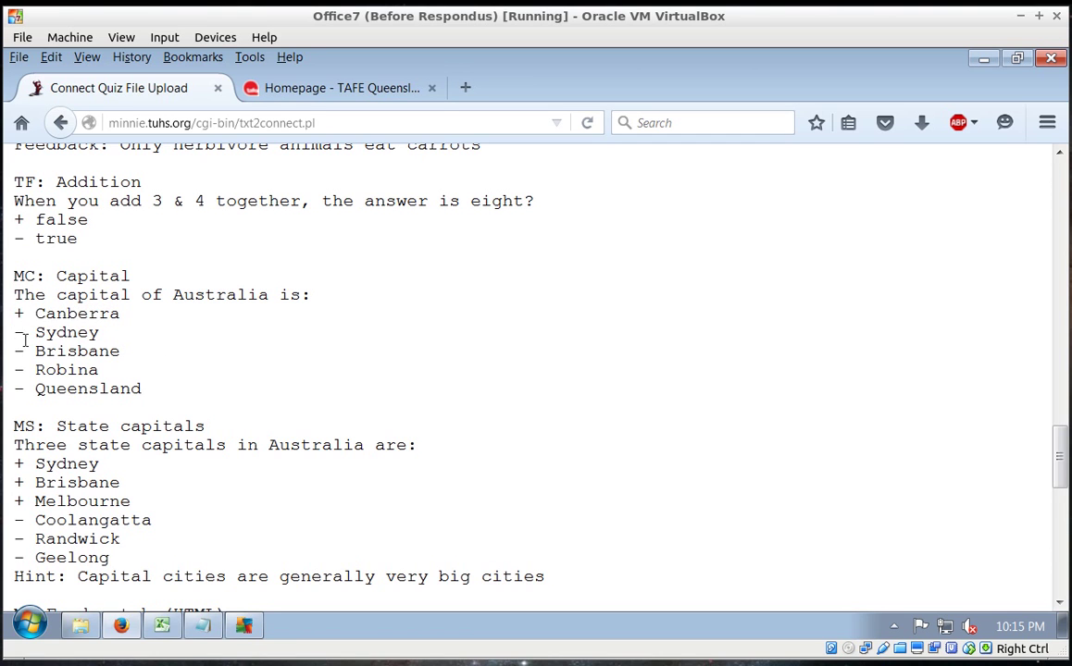
drag(17, 335, 151, 397)
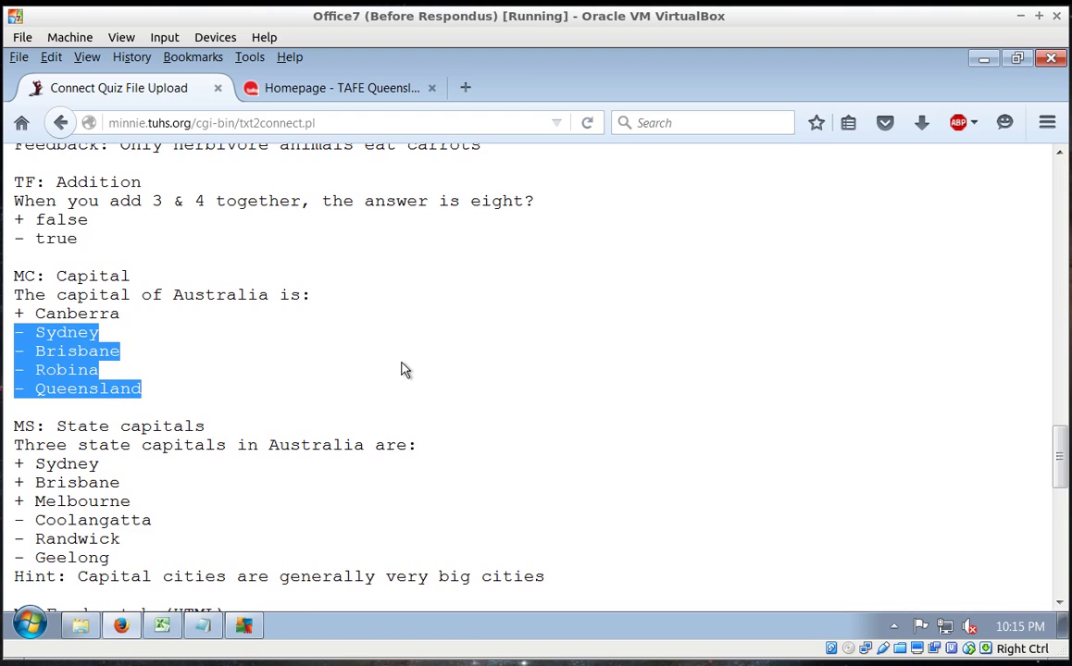
scroll(405, 369, down, 5)
scroll(405, 369, up, 3)
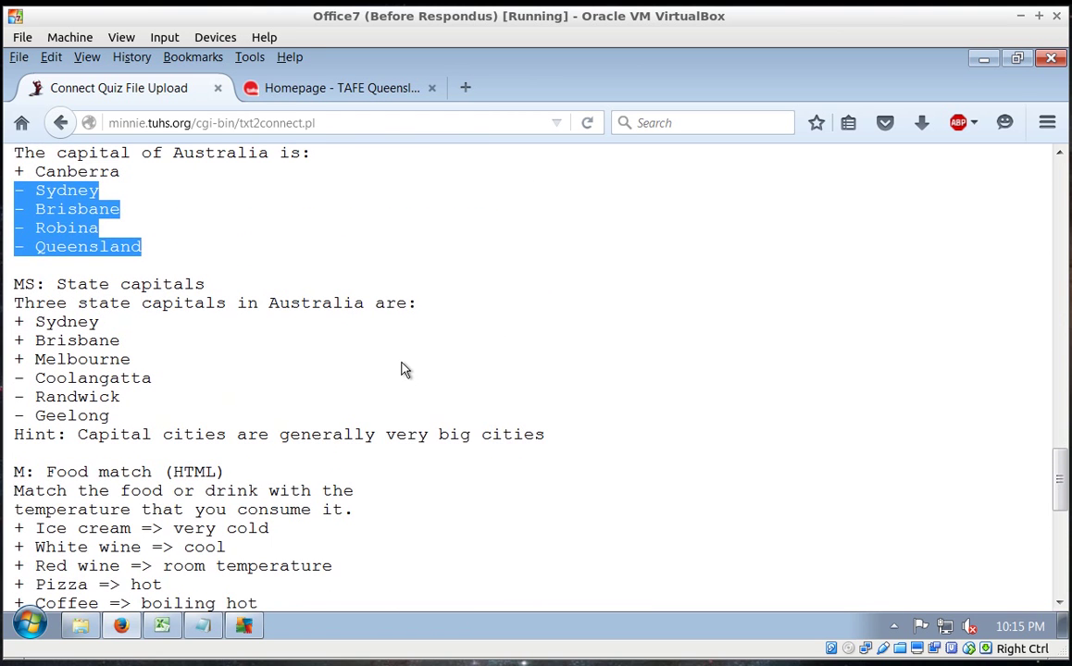
click(355, 251)
drag(13, 283, 211, 287)
click(16, 304)
drag(16, 305, 431, 304)
click(336, 340)
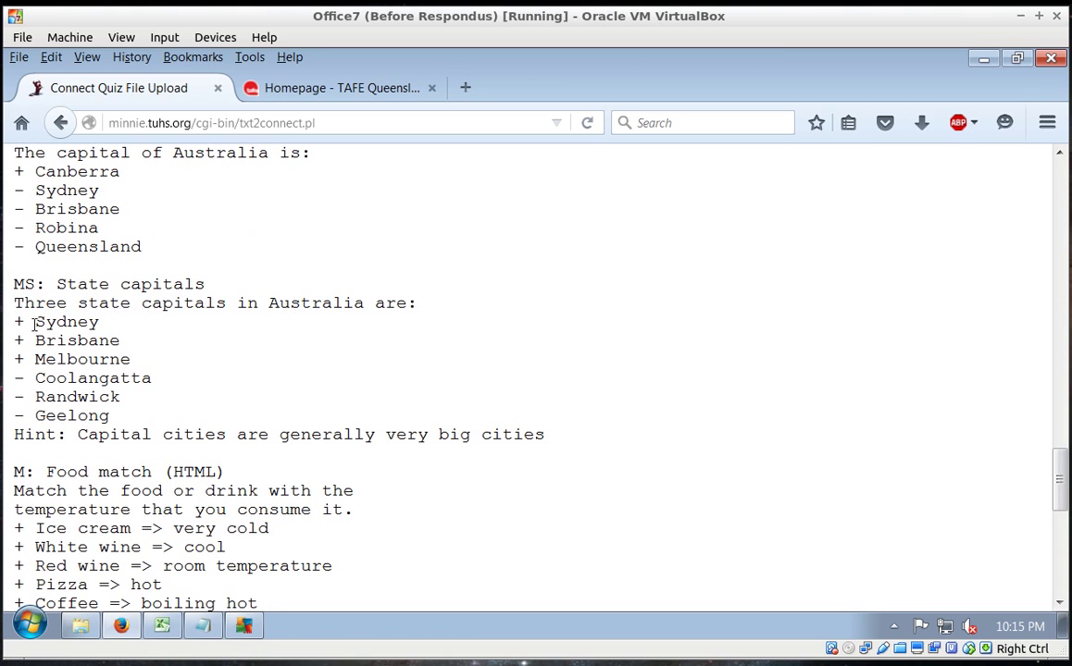
drag(16, 322, 142, 363)
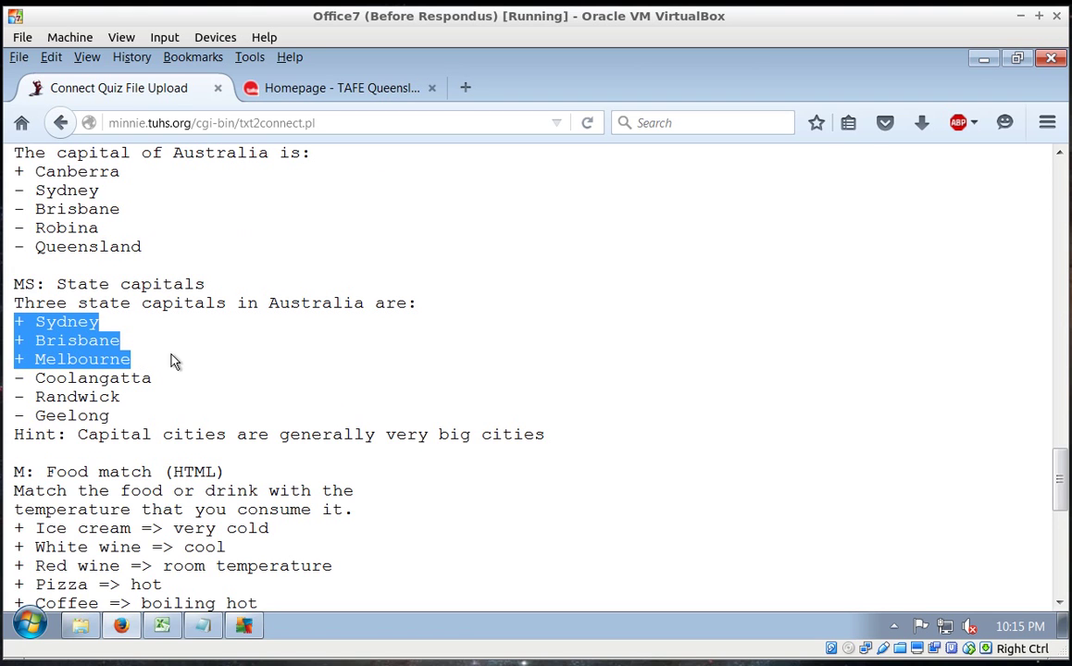
click(197, 357)
drag(35, 384, 134, 421)
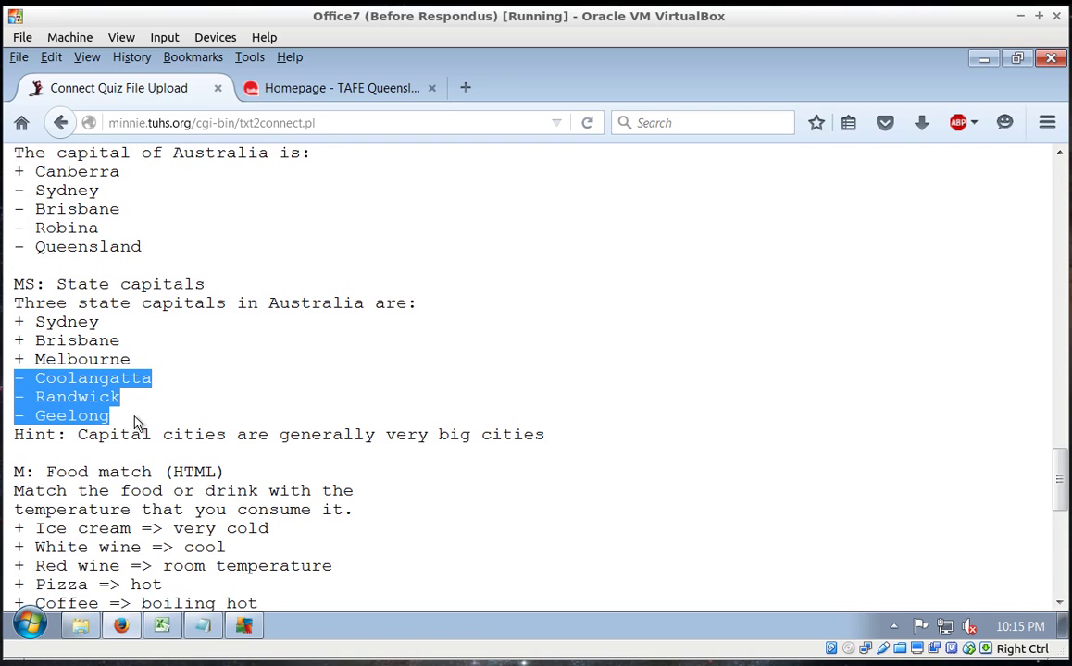
click(266, 401)
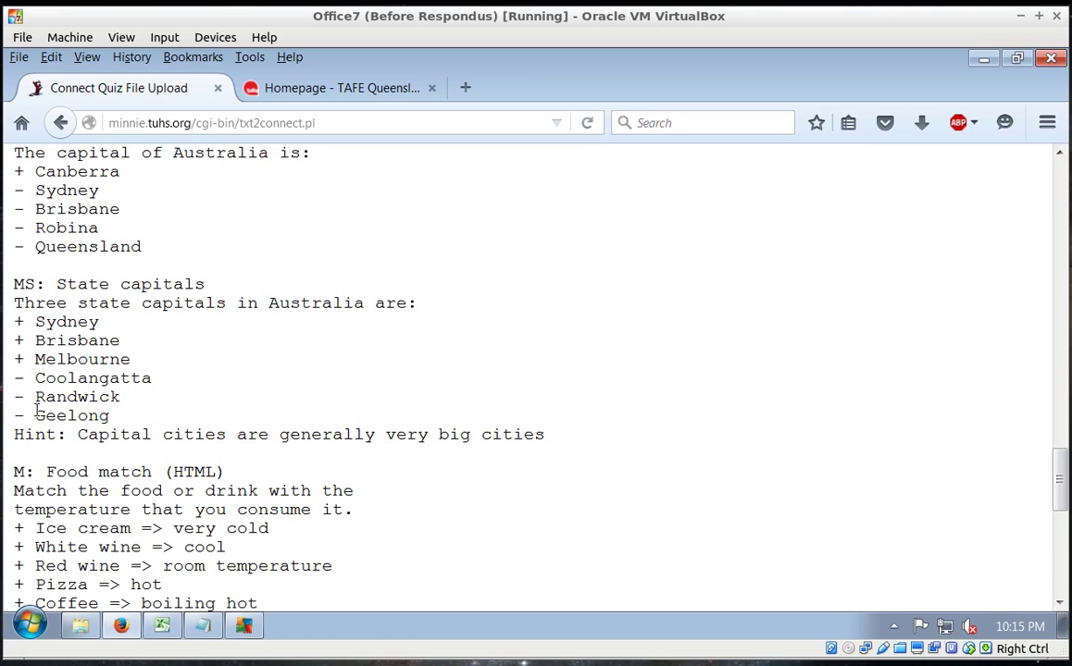
drag(16, 435, 546, 436)
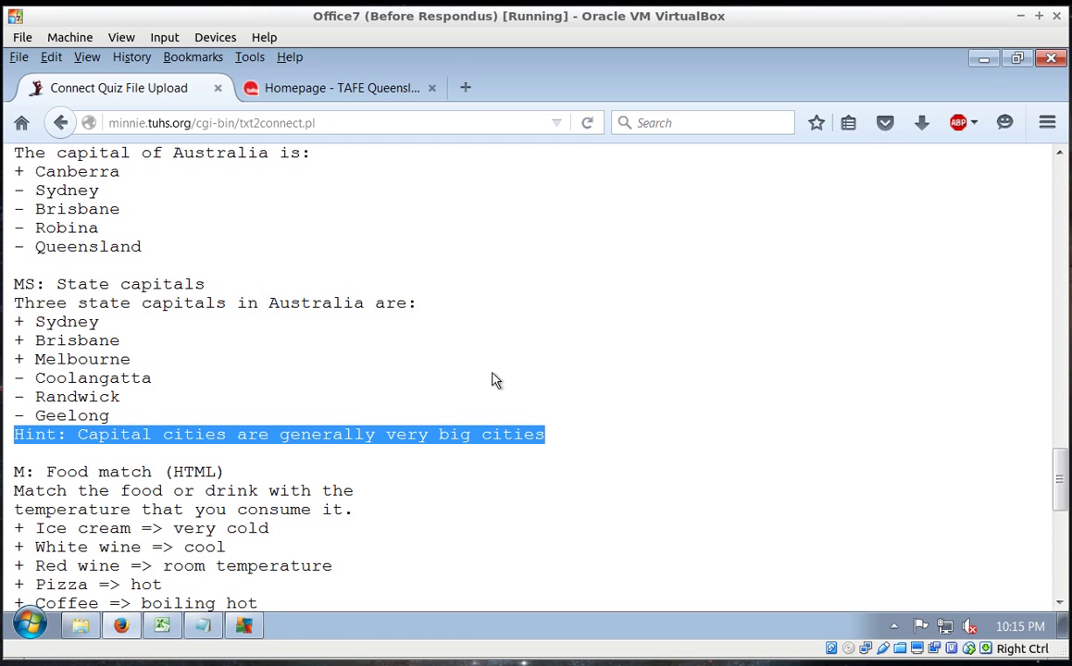
scroll(548, 371, down, 3)
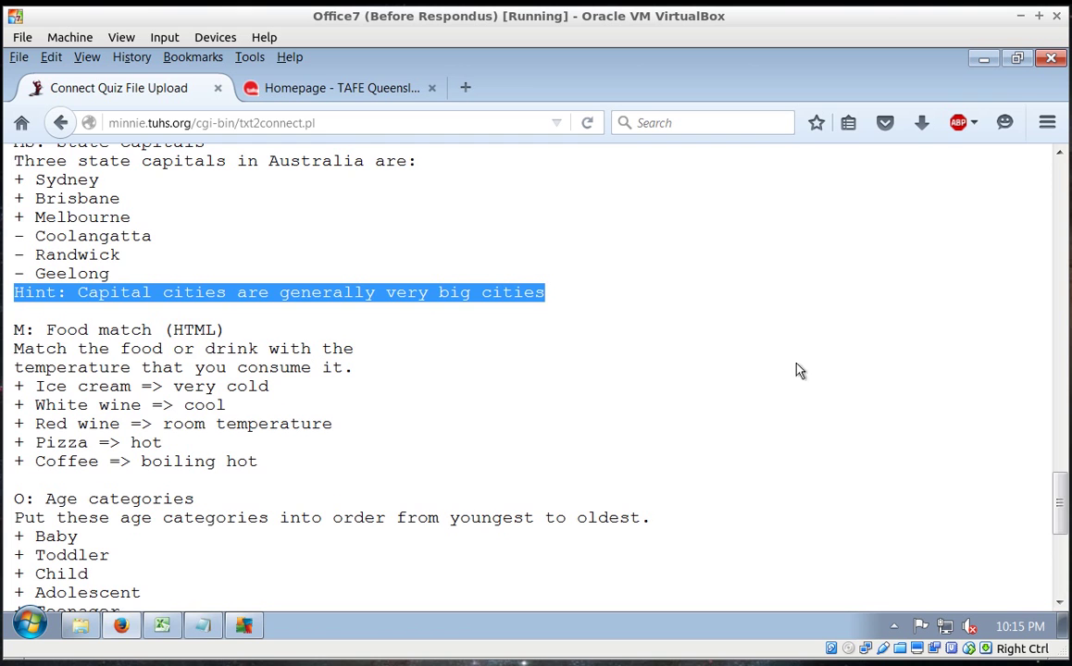
drag(1063, 492, 1061, 509)
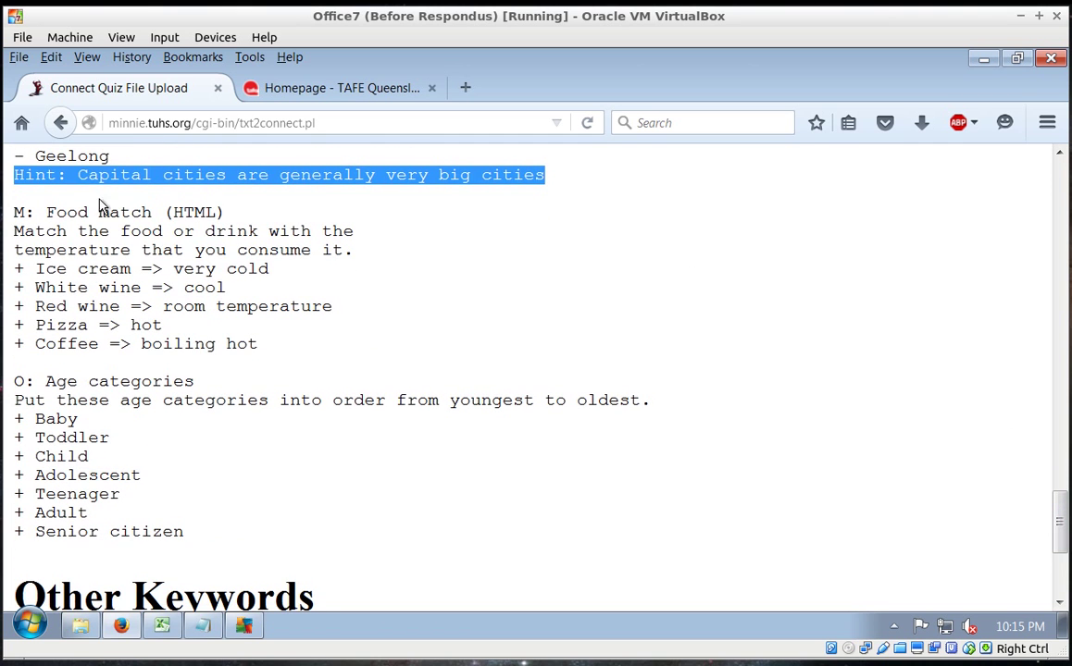
click(19, 212)
drag(18, 212, 156, 212)
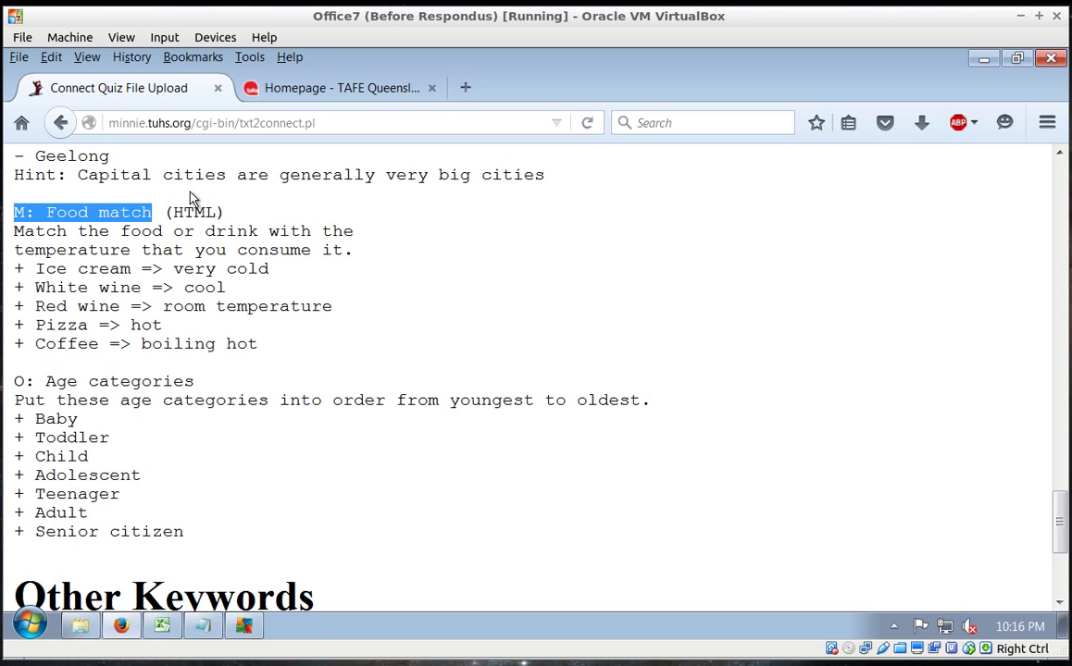
click(194, 255)
drag(15, 231, 350, 247)
click(375, 273)
drag(16, 267, 257, 344)
click(317, 352)
double_click(105, 269)
drag(37, 269, 270, 271)
click(140, 269)
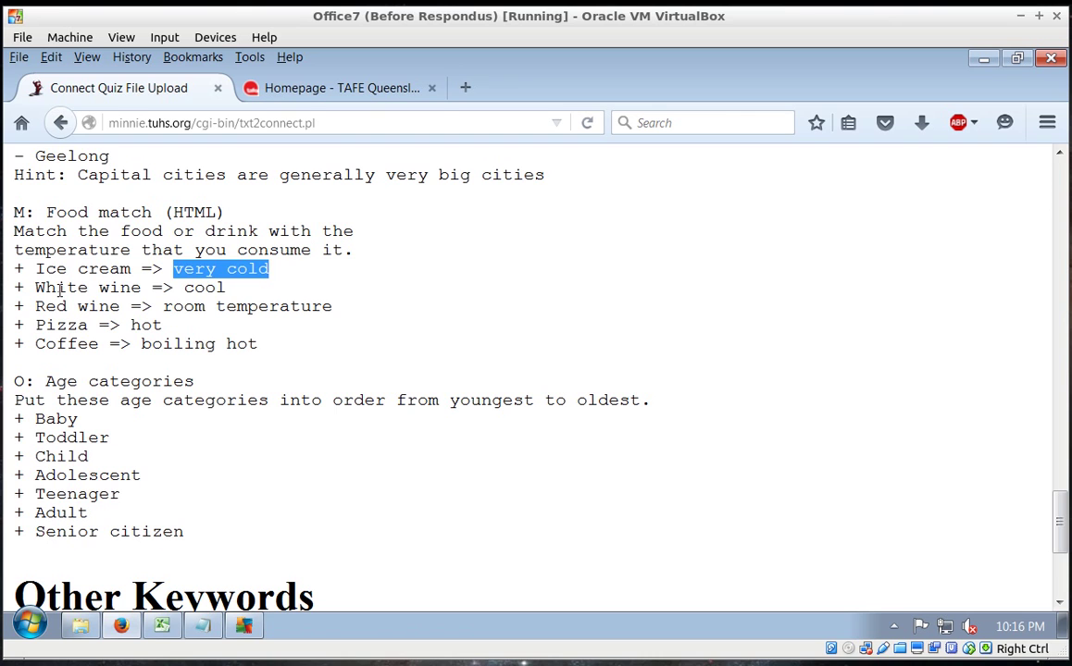
click(188, 293)
double_click(194, 288)
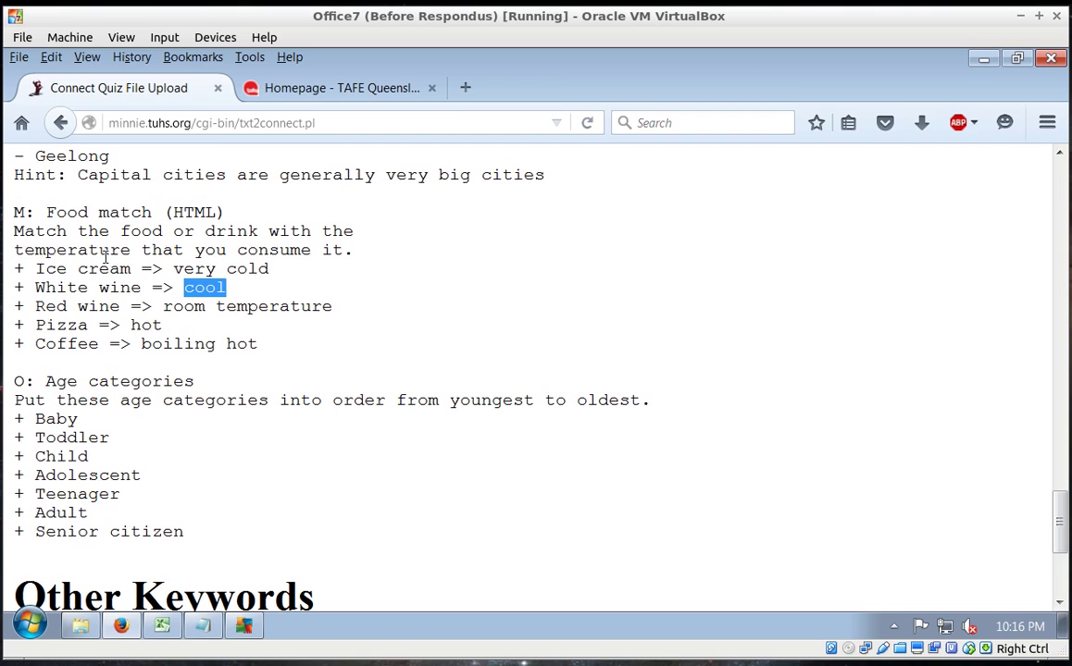
click(292, 359)
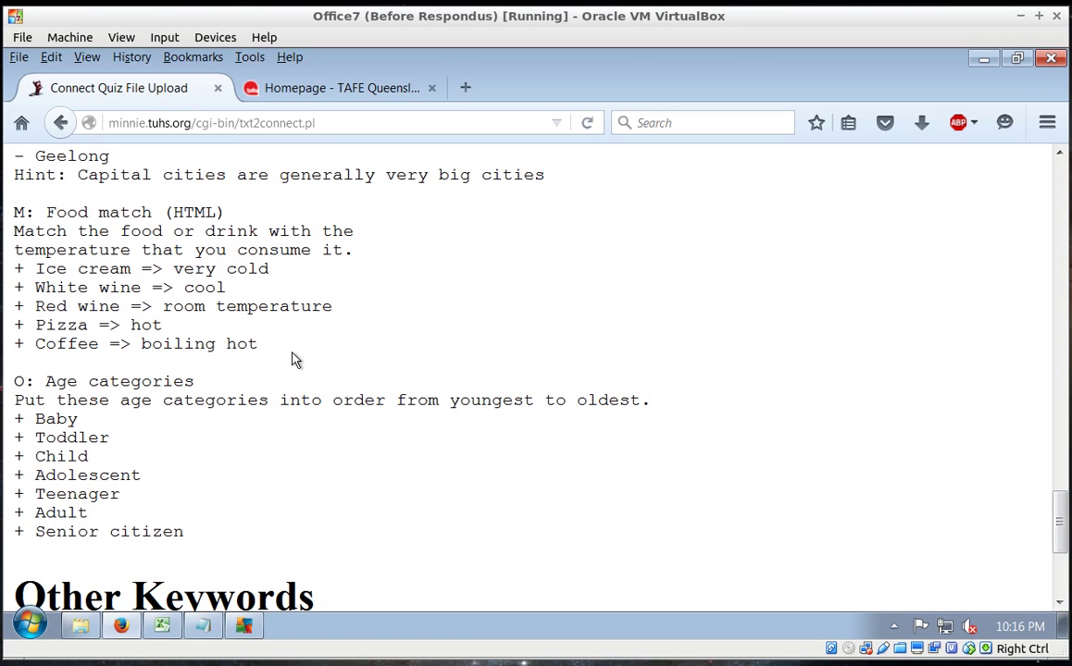
drag(15, 381, 627, 402)
click(22, 400)
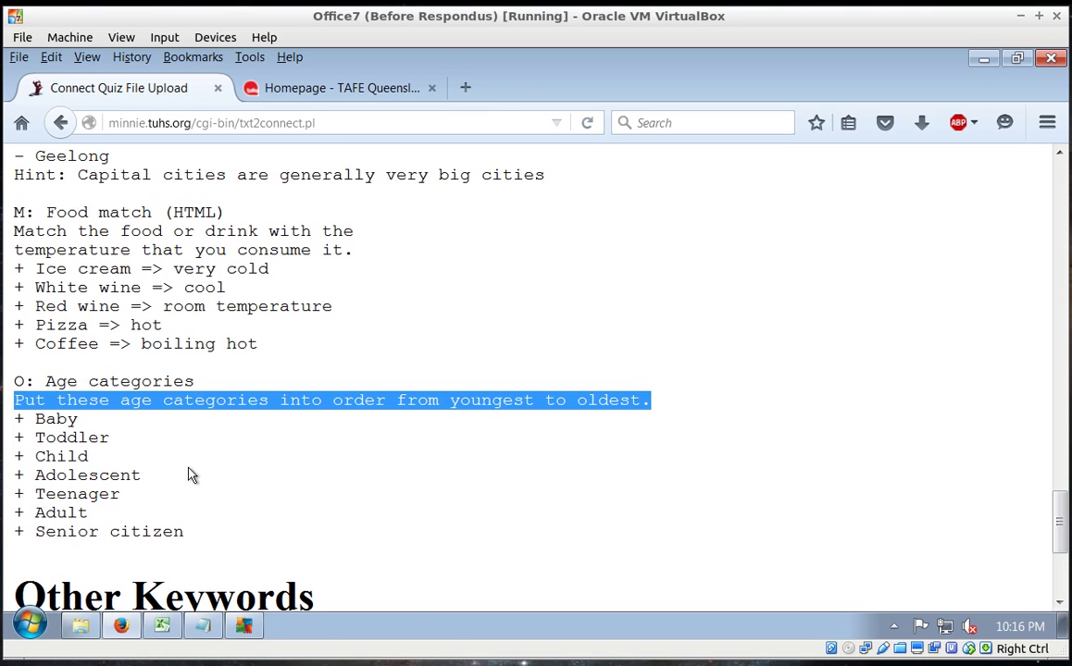
double_click(18, 419)
click(17, 433)
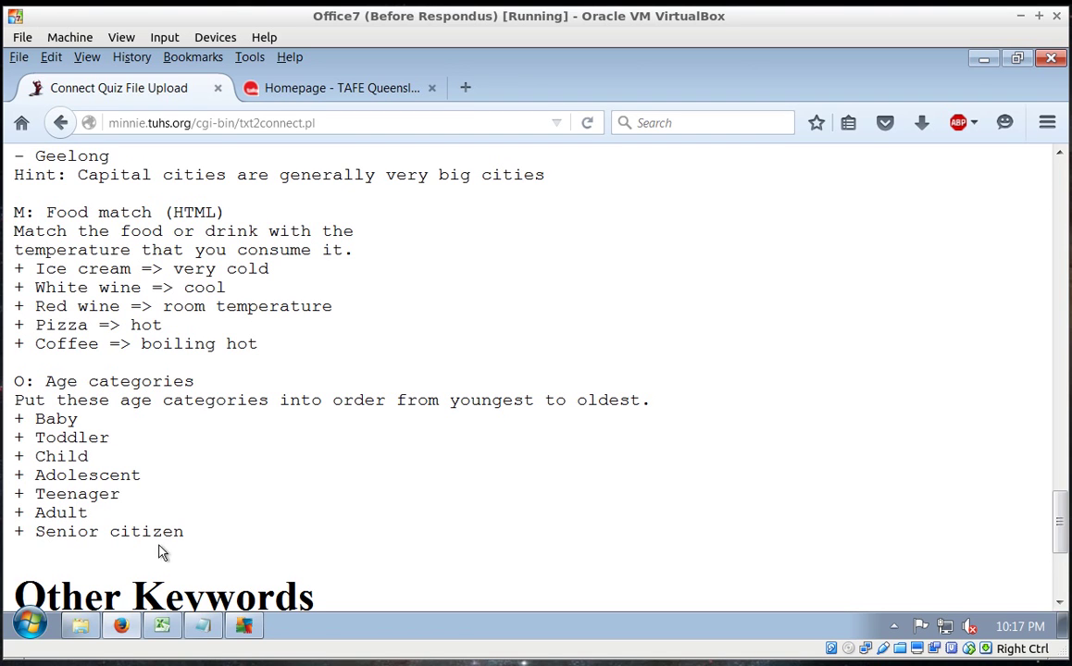
double_click(208, 212)
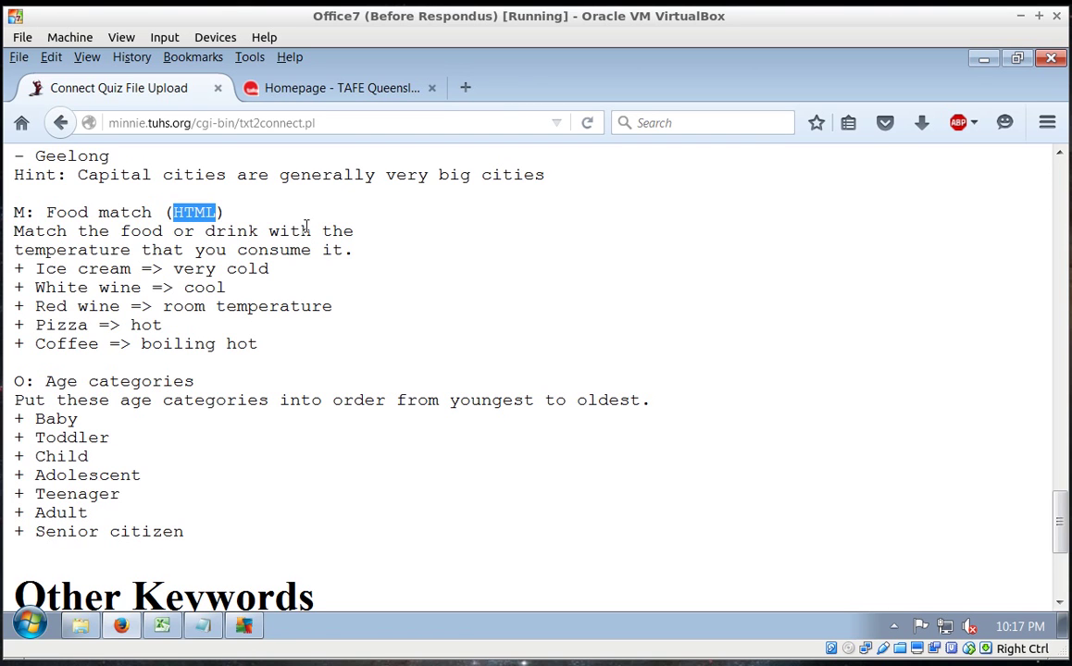
click(250, 227)
double_click(190, 212)
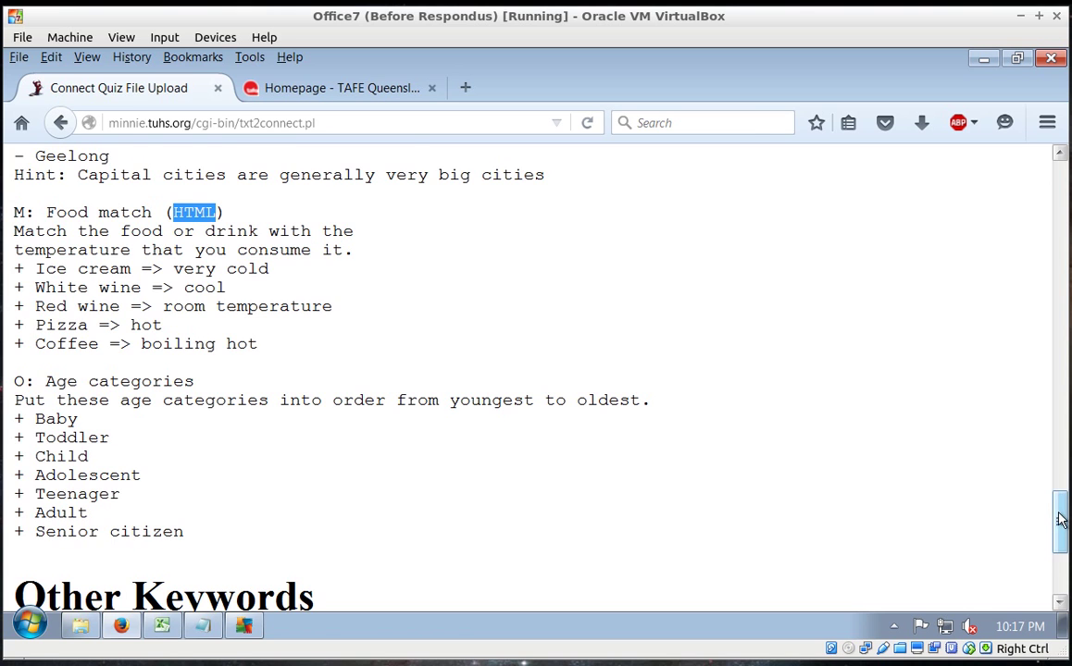
Select the example quiz from '# Here are some comments' to 'Senior citizen' and bring up a blank Notepad
drag(1060, 514, 1055, 412)
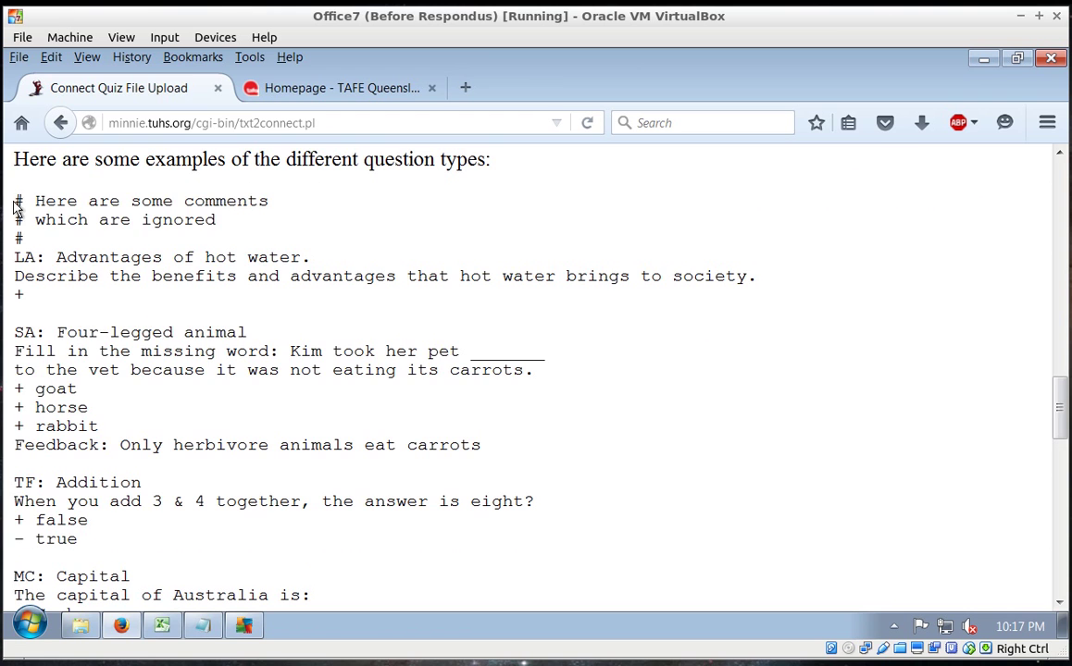
drag(14, 204, 192, 503)
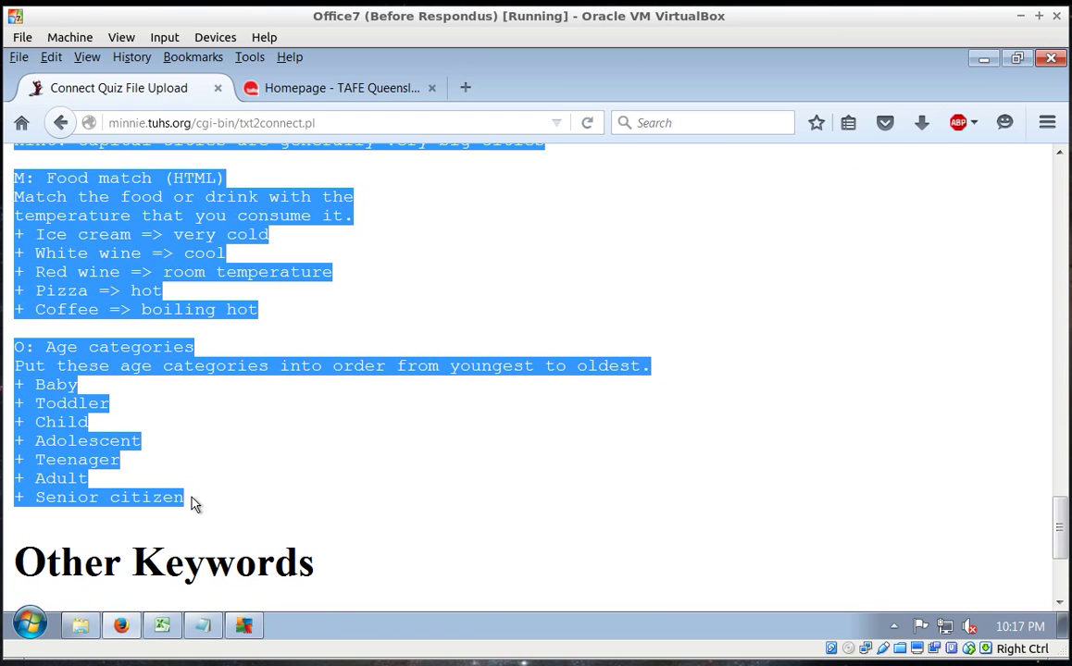
click(201, 628)
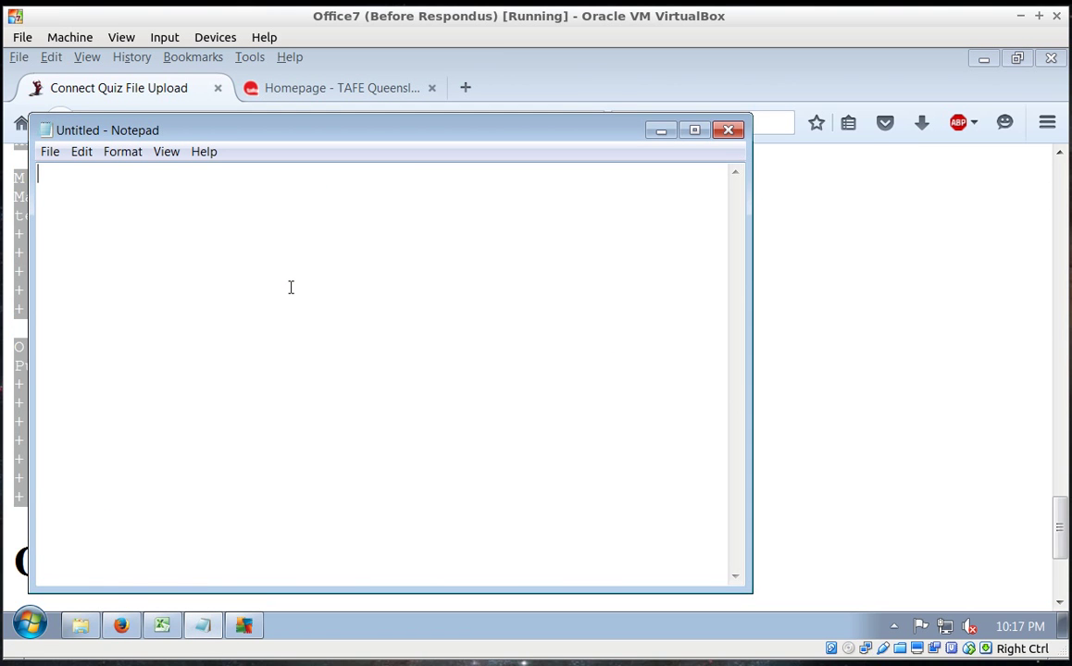
Paste the example quiz into Notepad and wrap the word 'food' in <b></b> tags
key(ctrl+v)
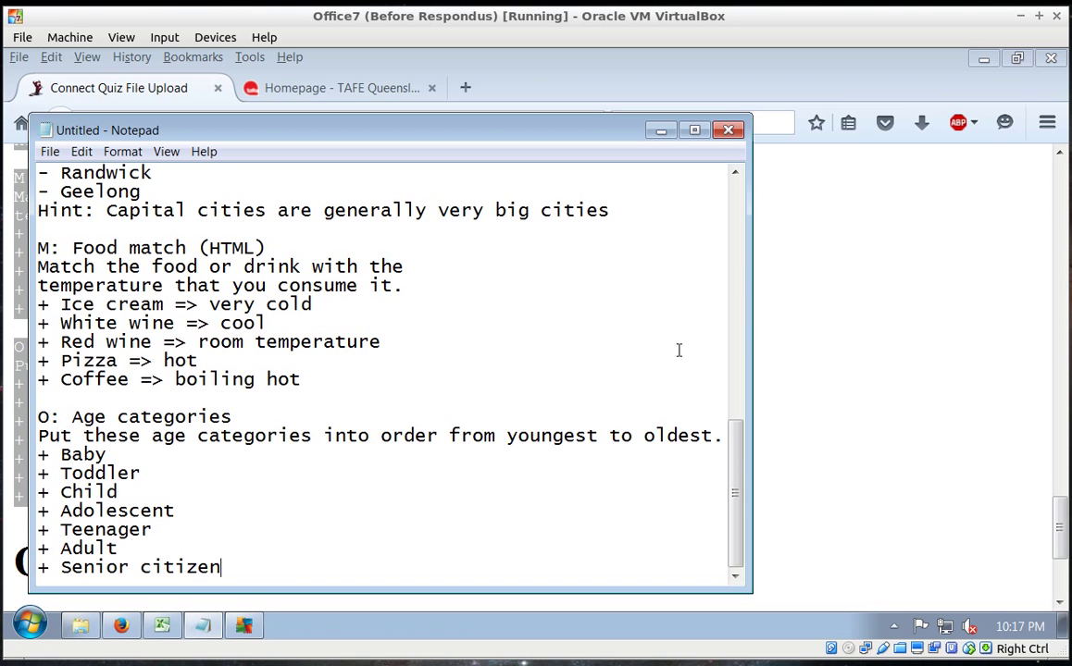
scroll(720, 298, up, 15)
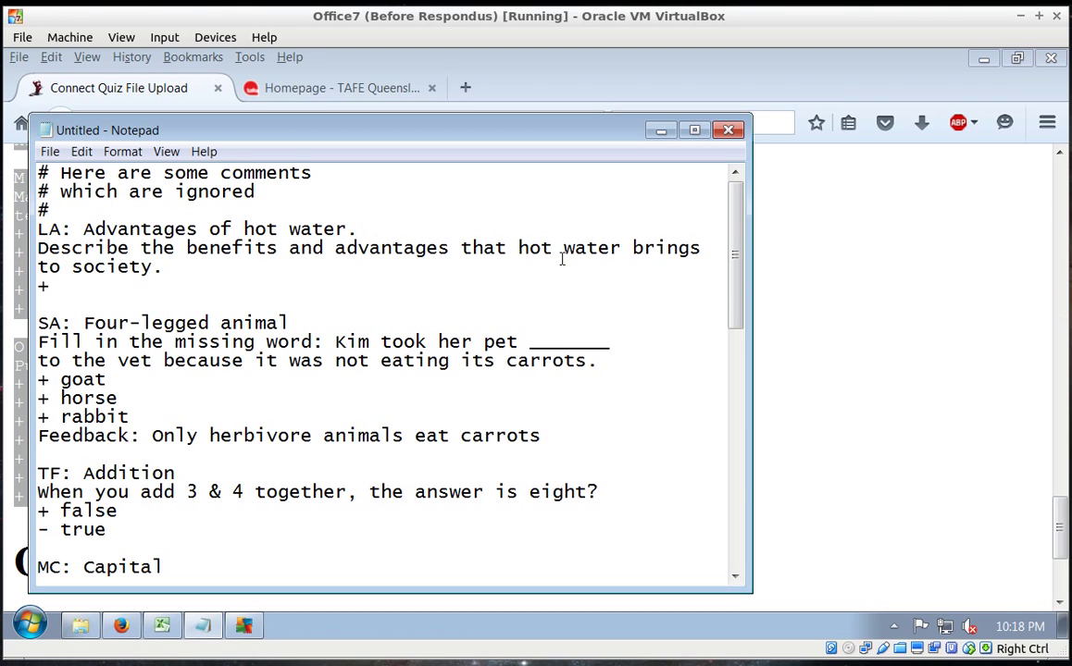
drag(737, 238, 773, 461)
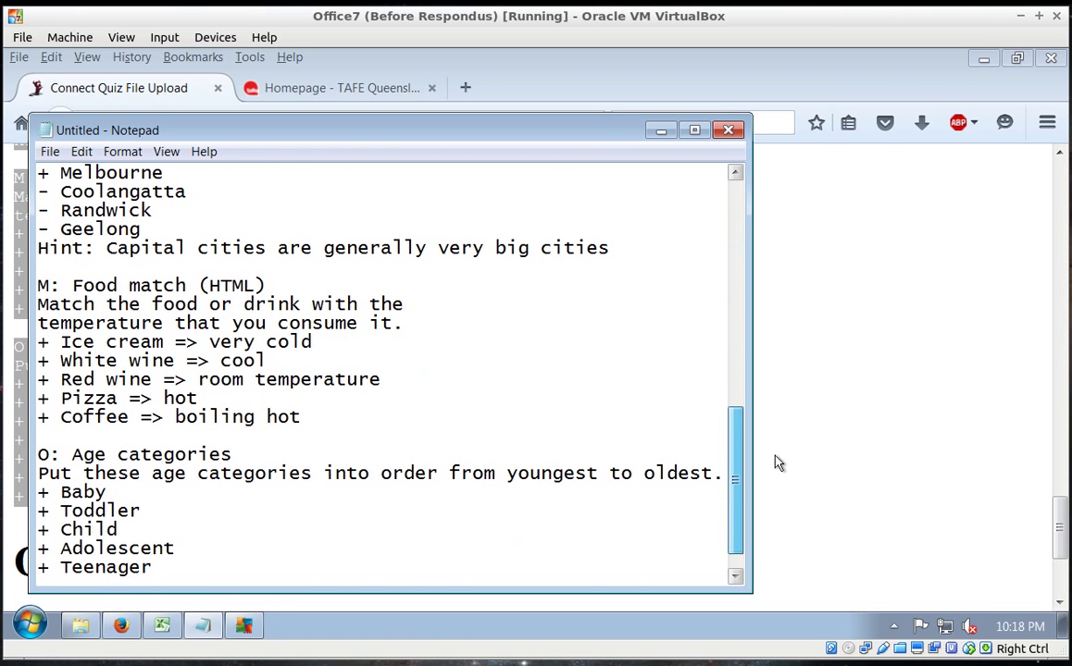
click(152, 305)
text(<b>)
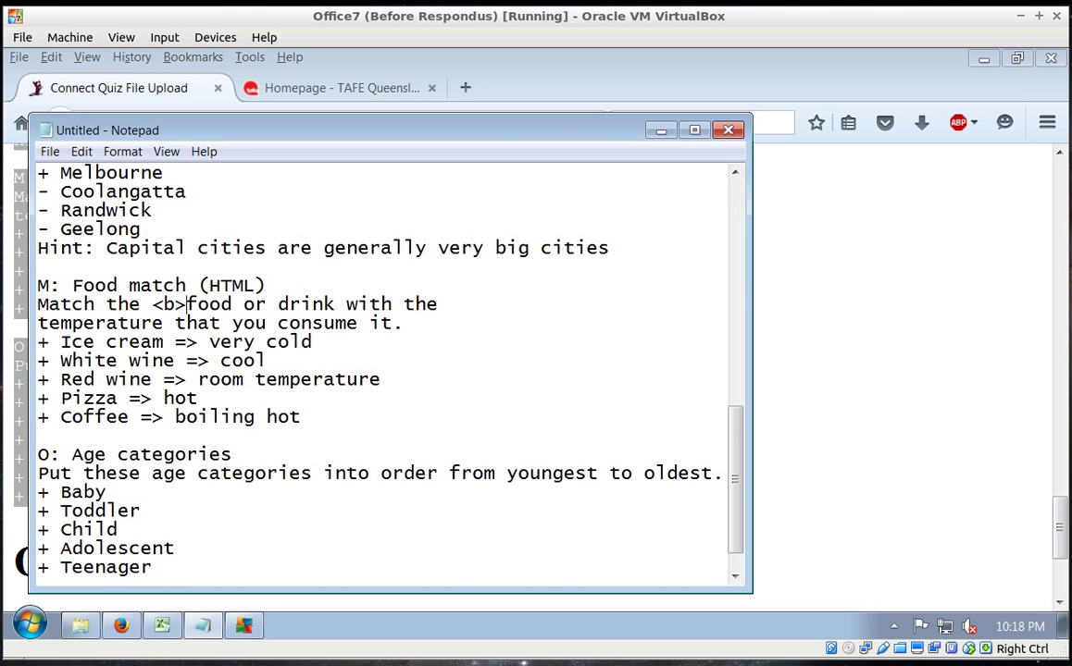
click(232, 304)
text(</b>)
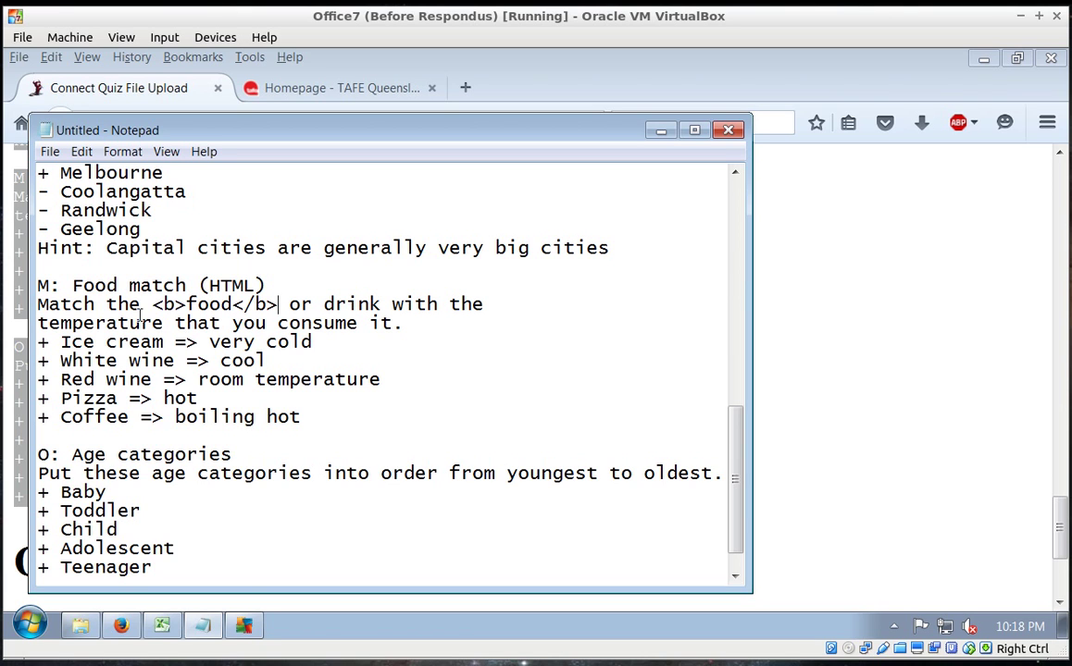
Save the document to the Desktop as myquestions.txt
click(58, 153)
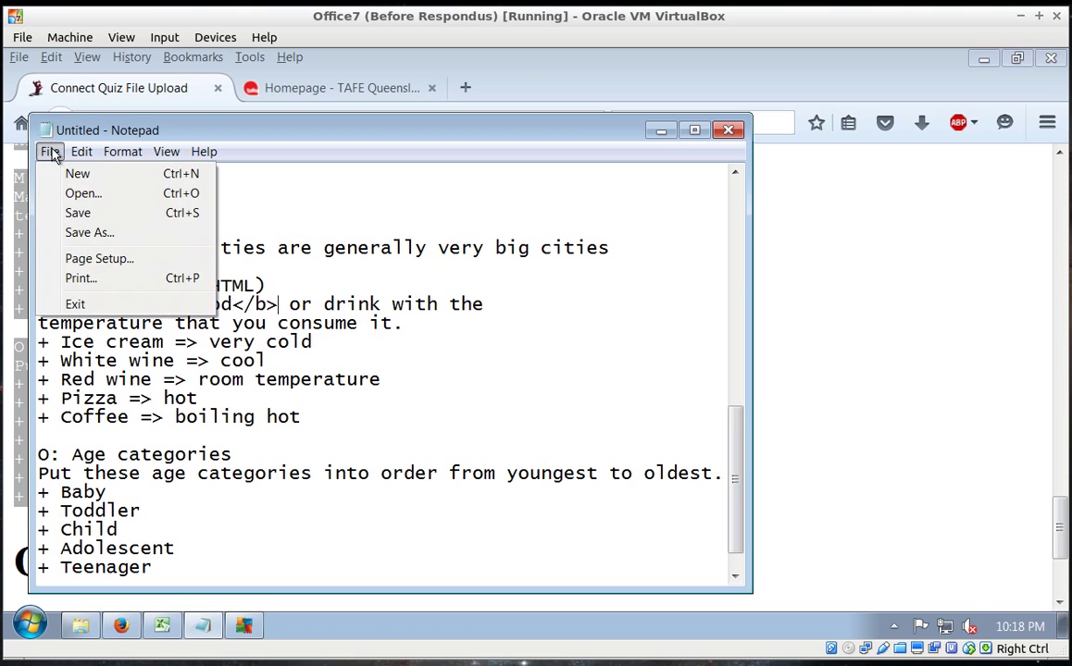
click(105, 232)
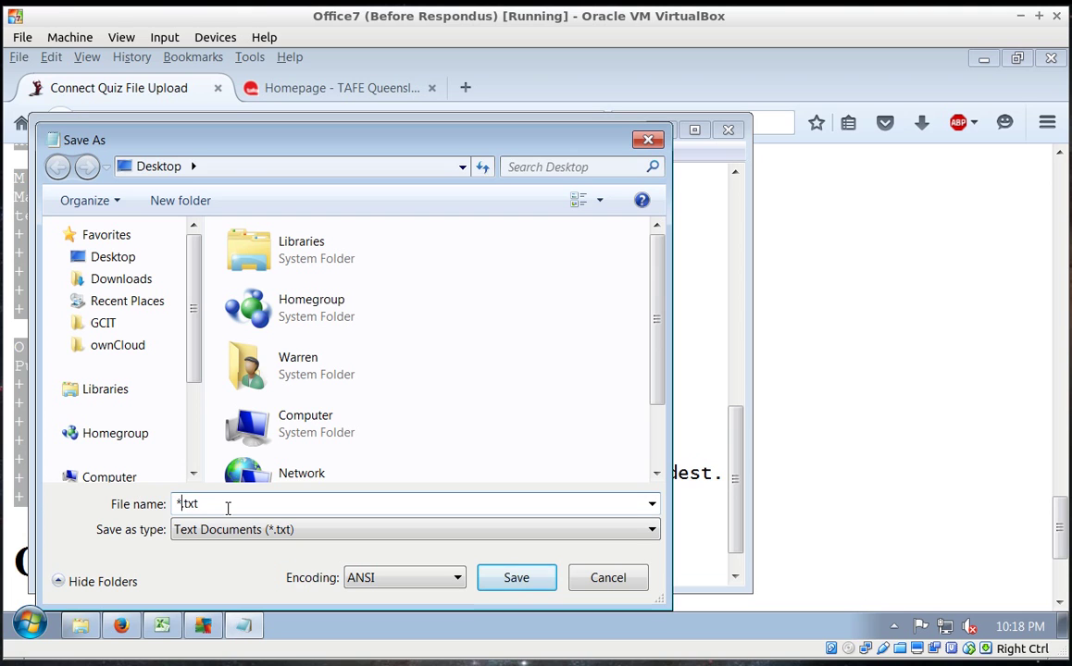
key(Home)
key(Delete)
text(myquestions)
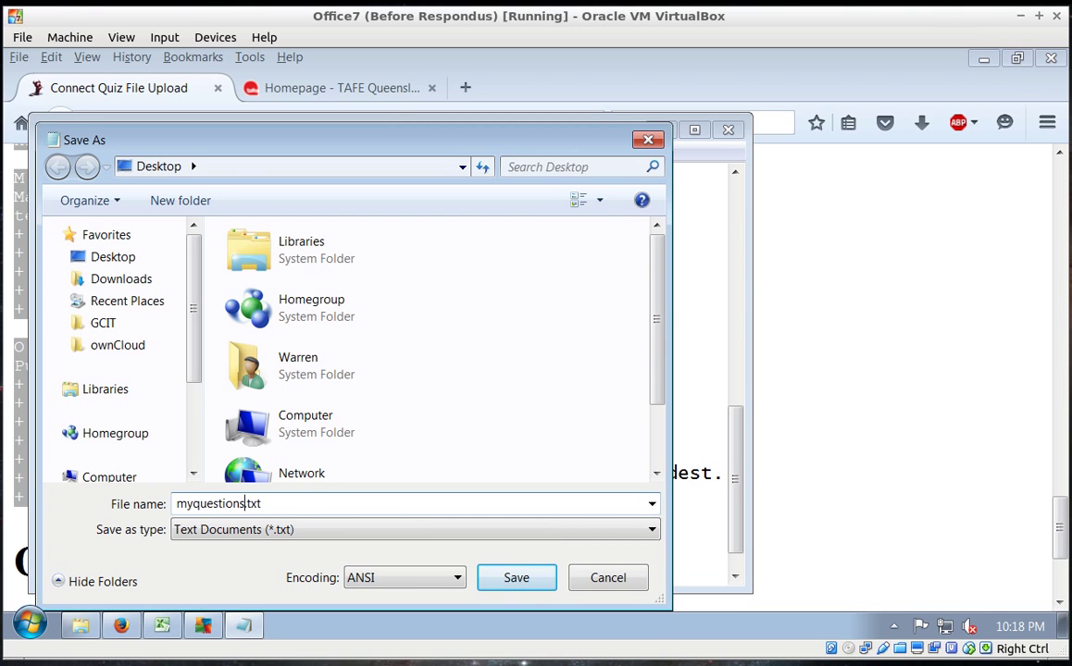
click(515, 578)
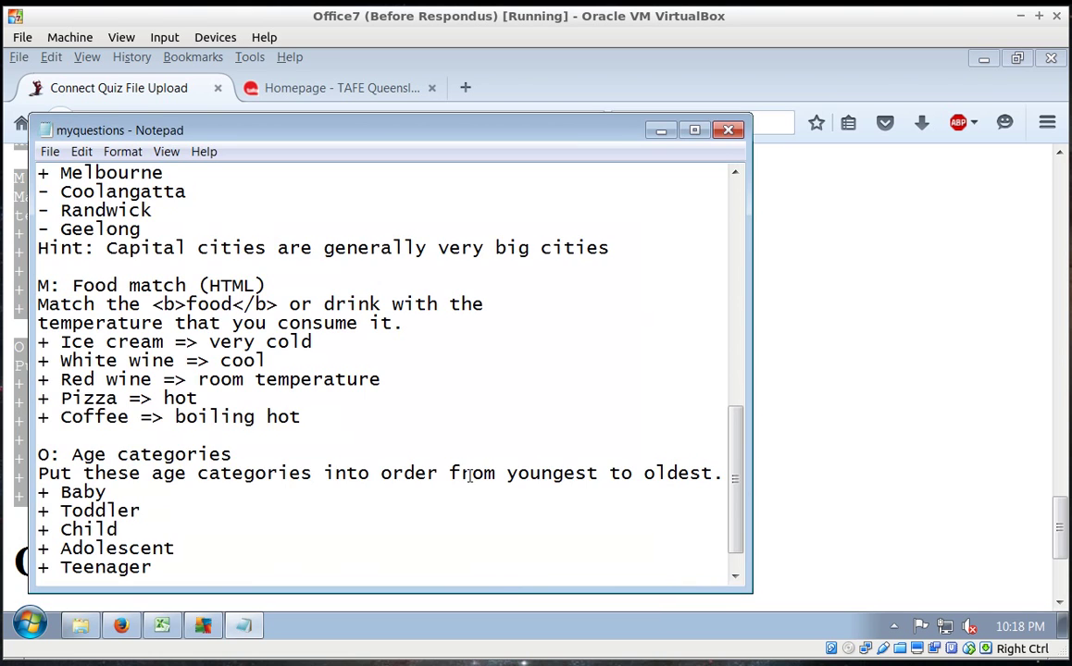
Back in the conversion tool, choose myquestions.txt from the Desktop as the upload file
click(662, 130)
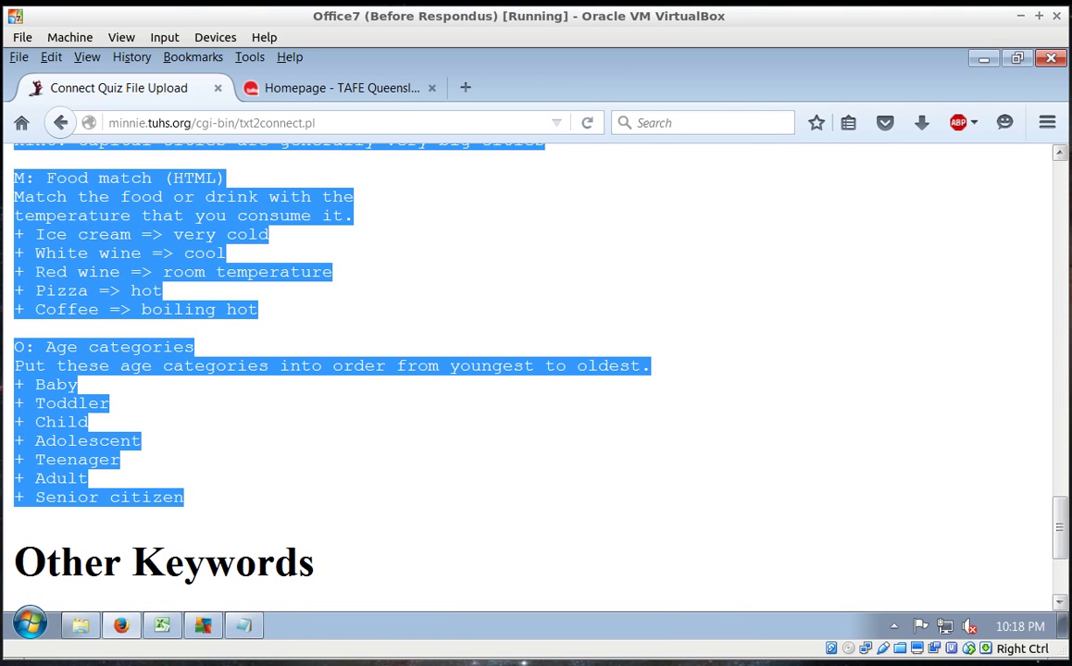
scroll(1034, 383, up, 15)
click(1034, 184)
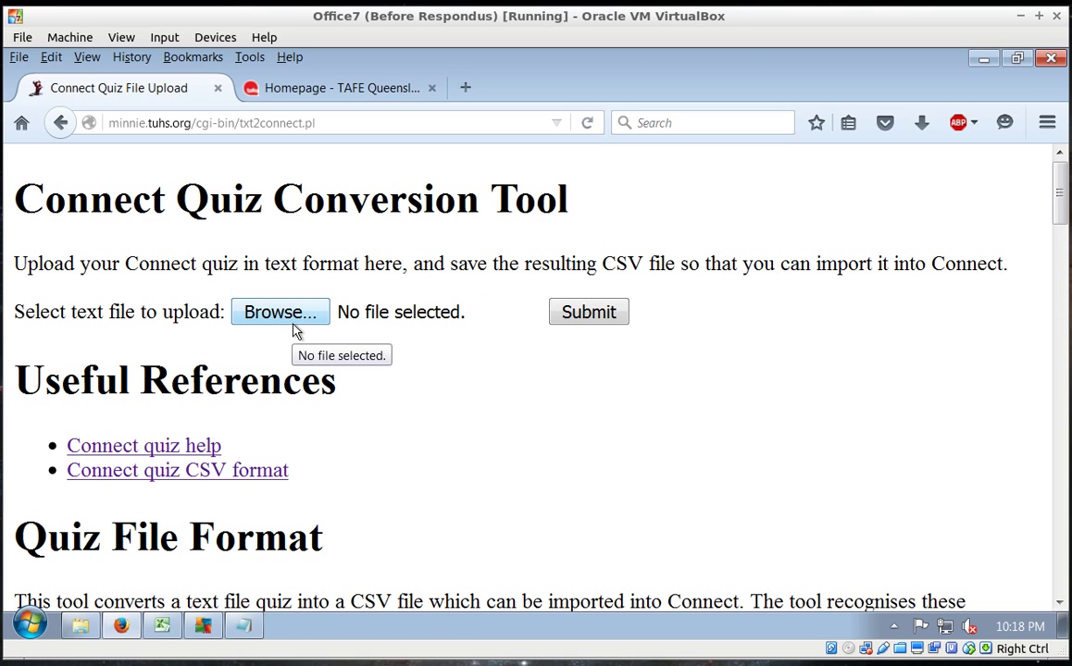
click(293, 323)
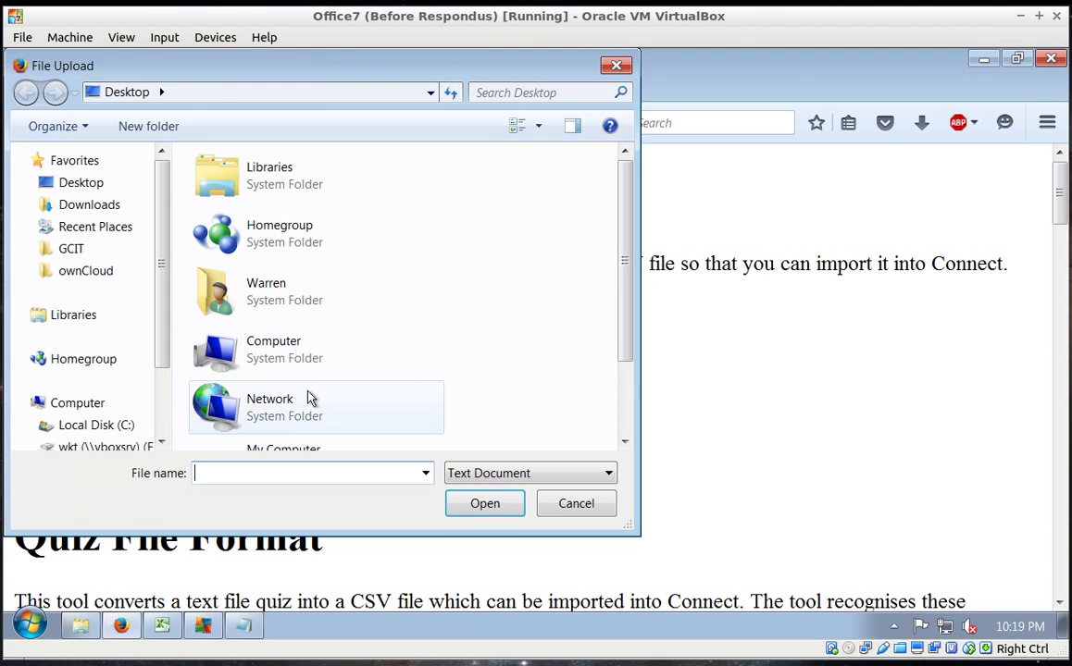
click(83, 185)
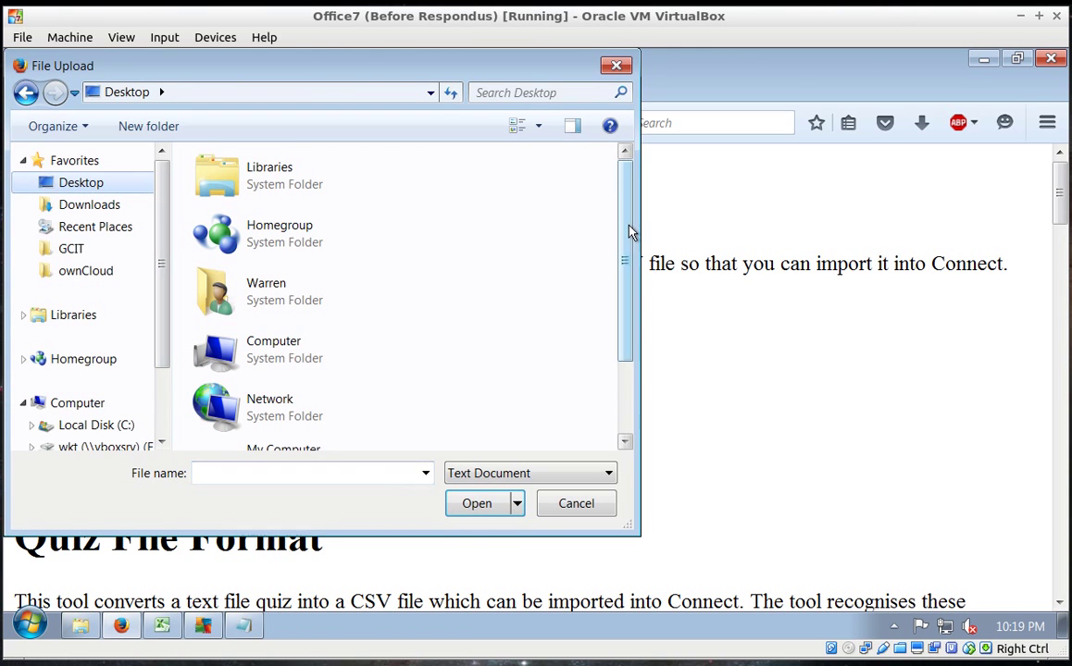
drag(629, 232, 635, 312)
click(282, 424)
click(477, 503)
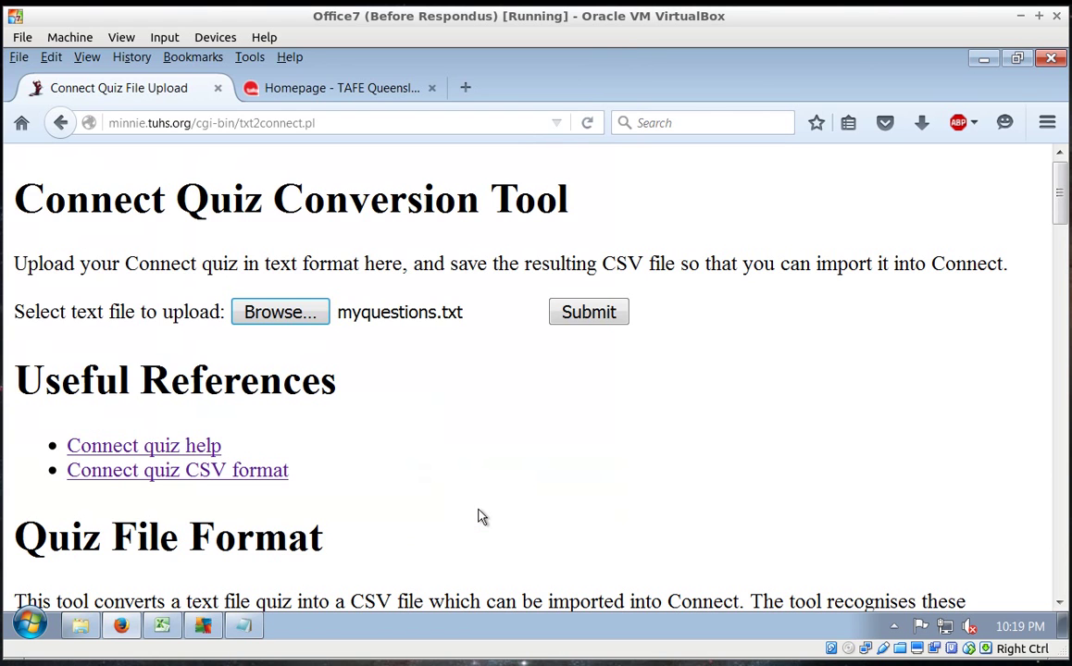
Convert the quiz, save the resulting myquestions.csv and check it in the downloads list
click(598, 319)
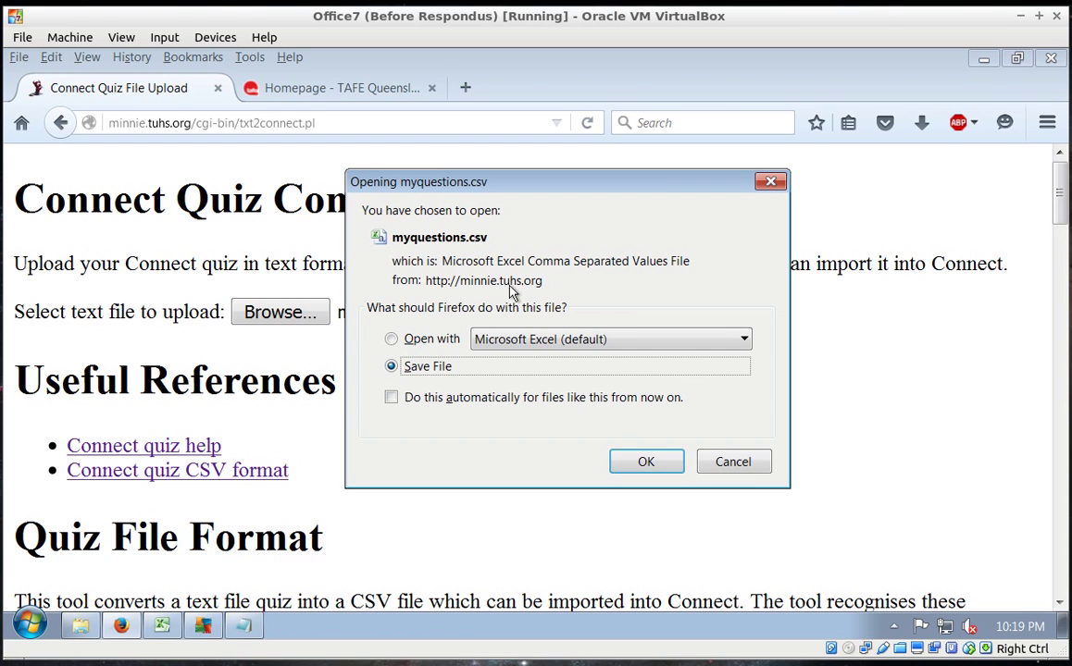
click(647, 463)
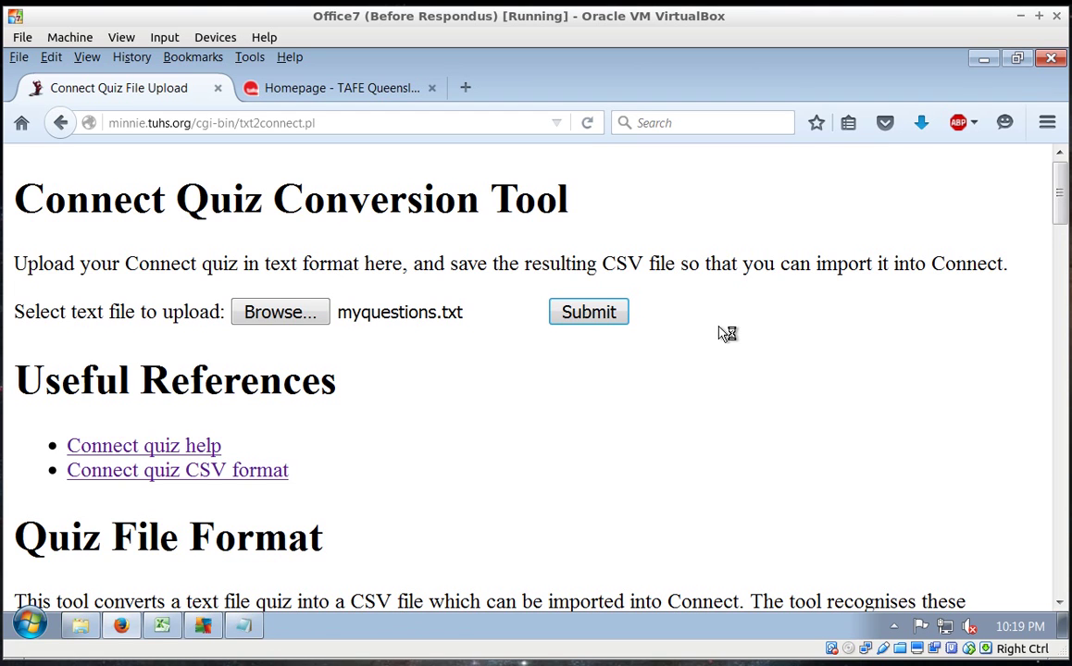
click(924, 123)
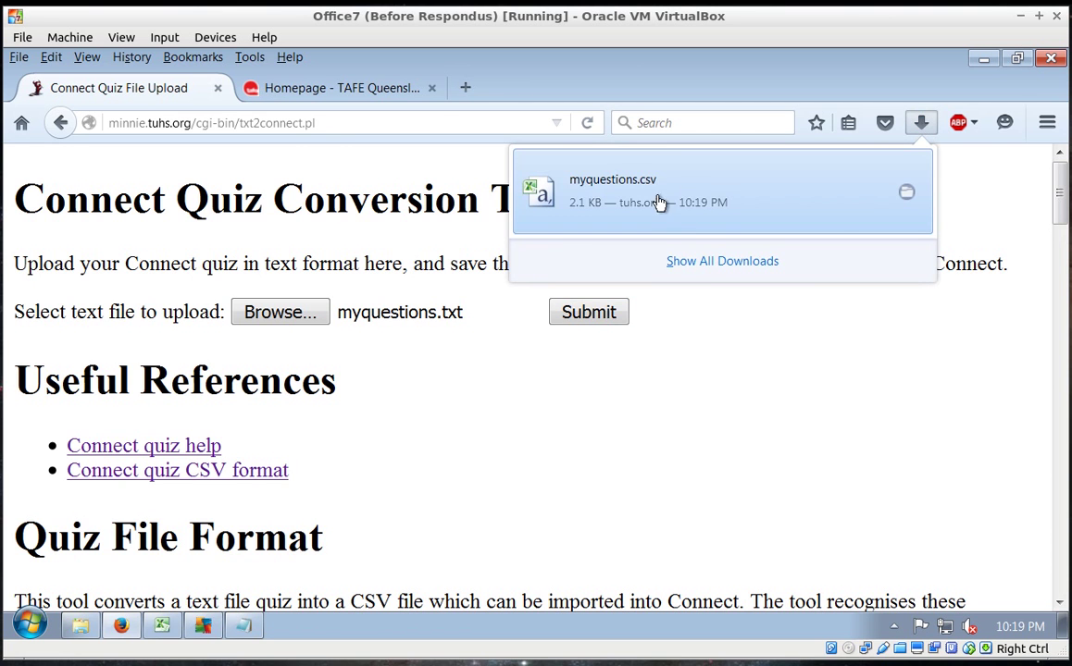
Open myquestions.csv in Excel, widen column B, scroll through the questions, then minimize Excel
click(645, 188)
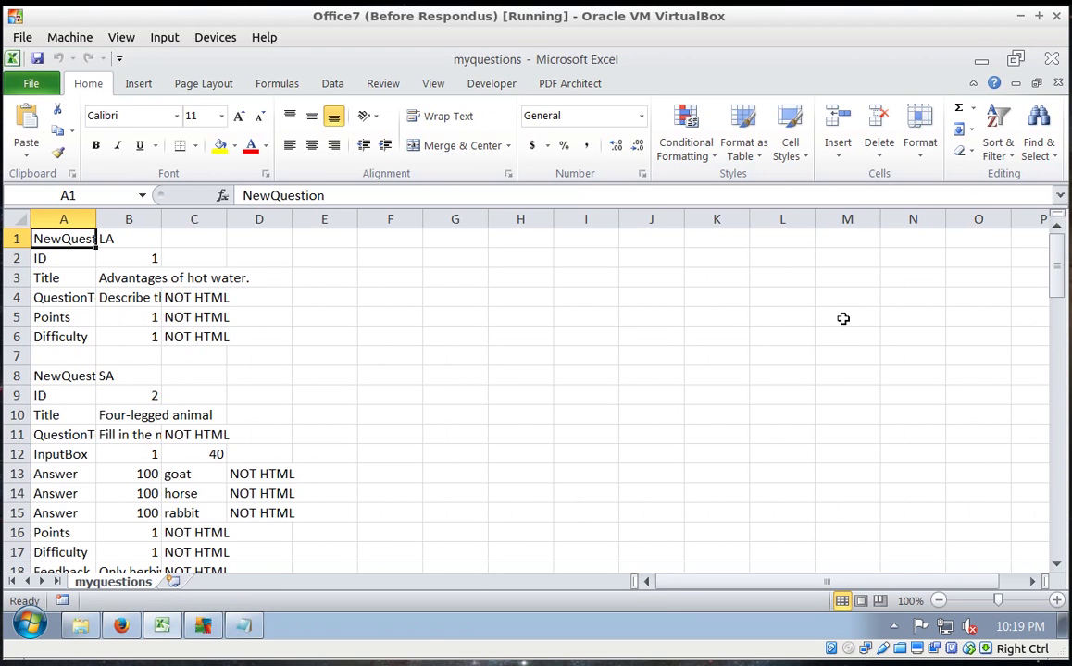
drag(149, 232, 256, 252)
click(348, 282)
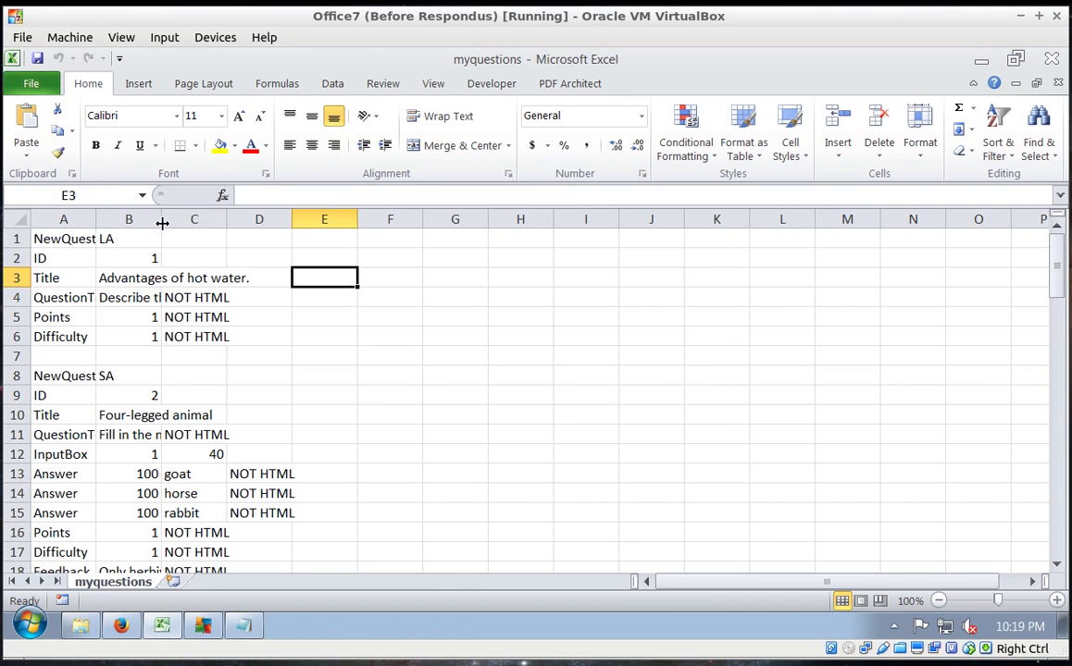
drag(162, 222, 469, 225)
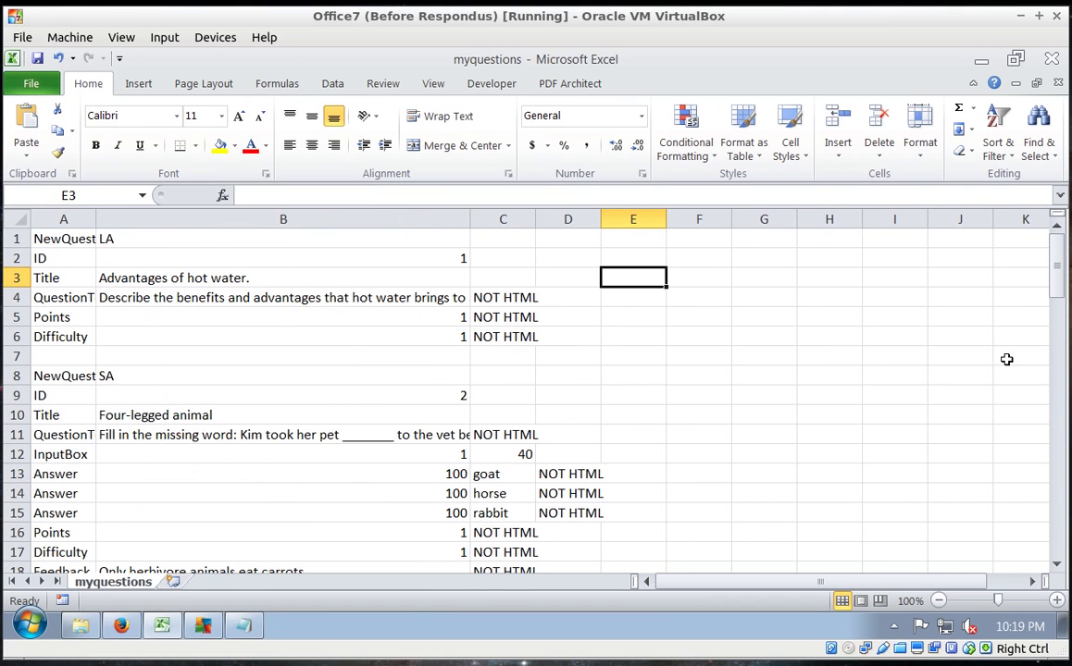
drag(1058, 275, 1061, 517)
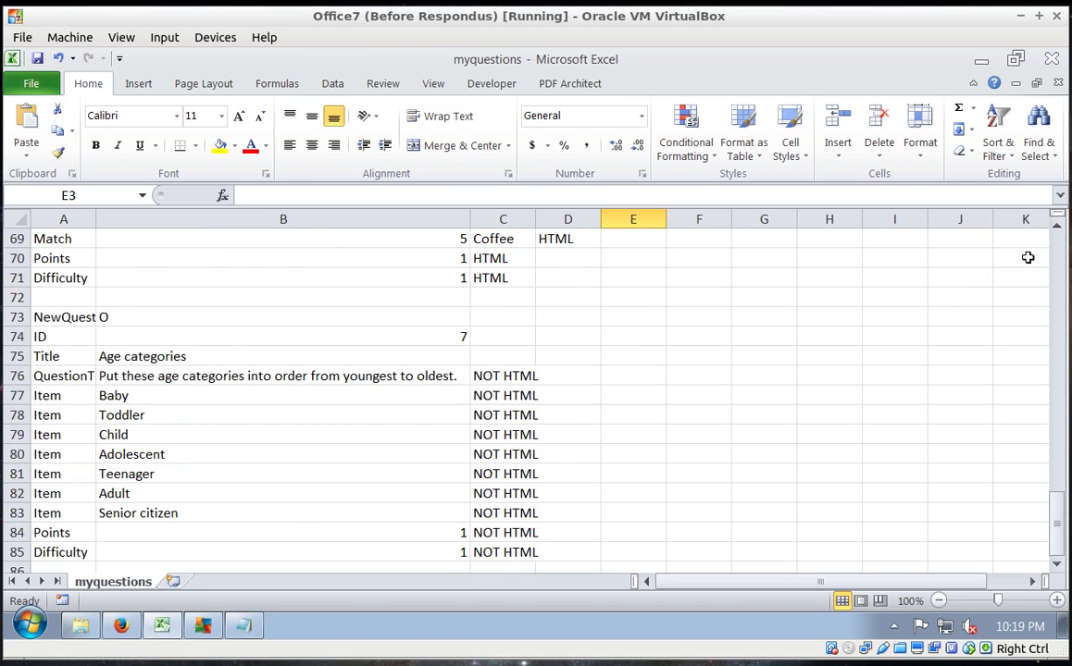
click(983, 73)
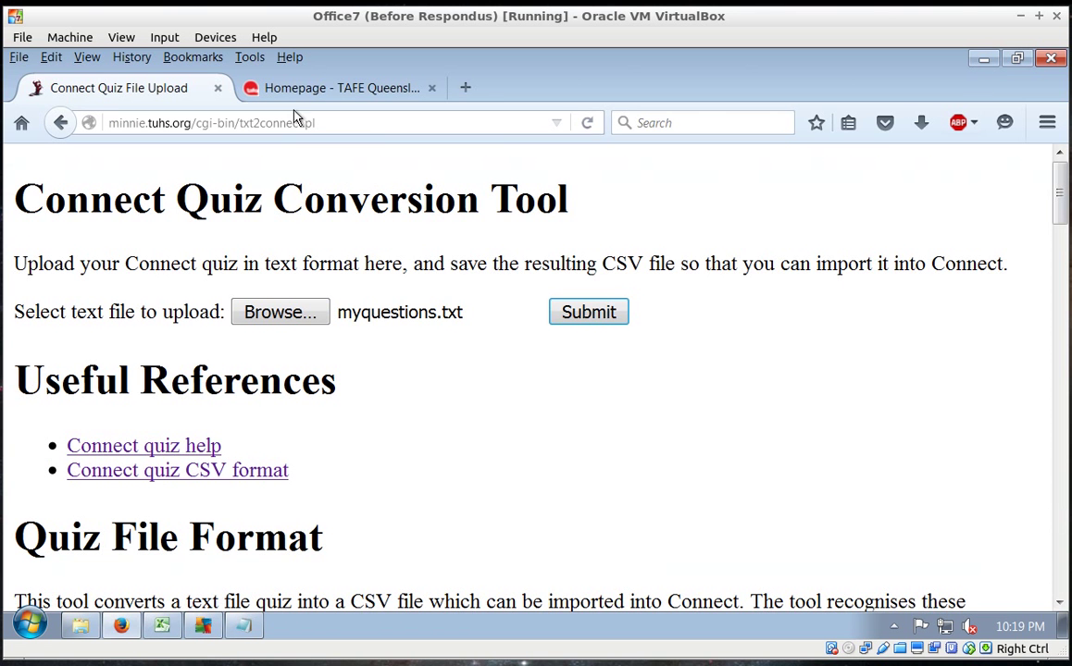
From the Connect homepage, select the ICTICT514 unit and go to Assessments > Quizzes
click(319, 89)
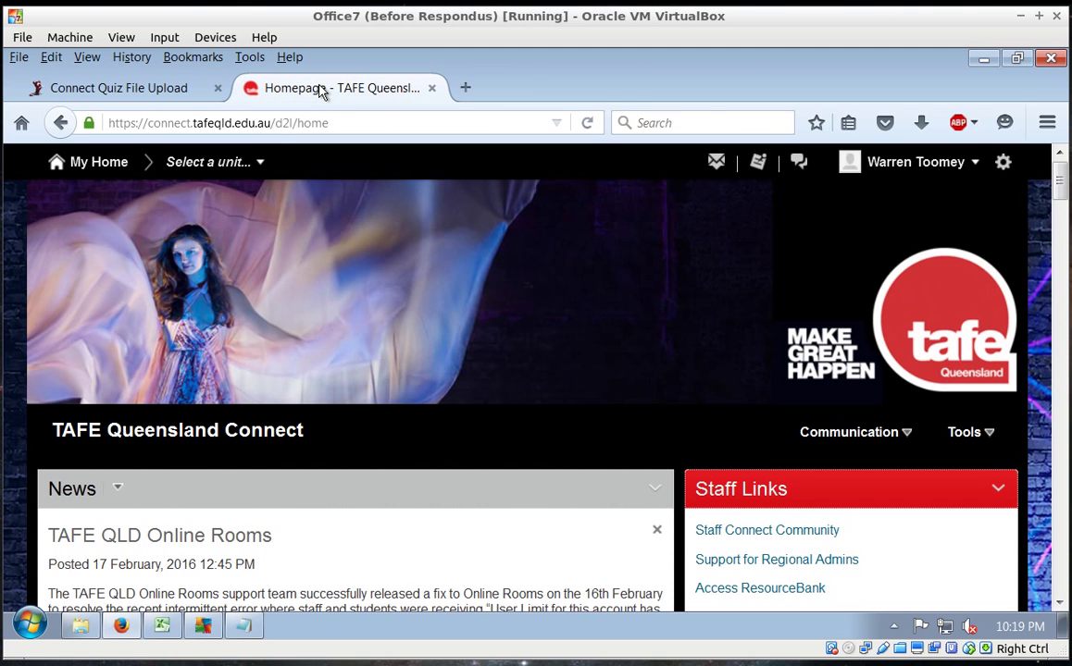
click(252, 162)
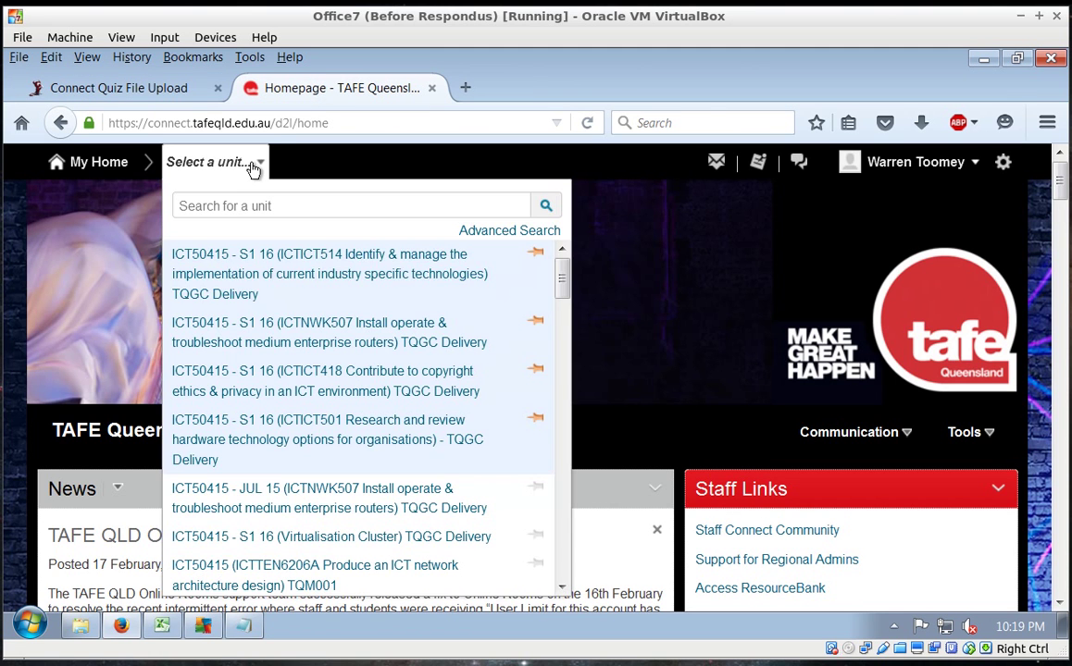
click(365, 266)
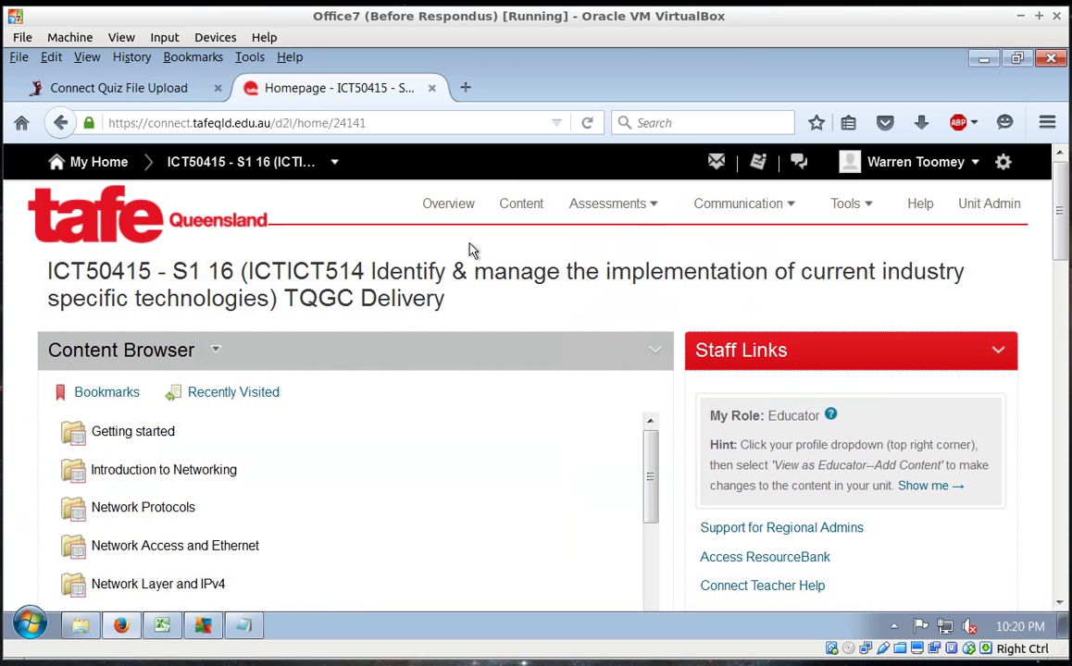
click(623, 205)
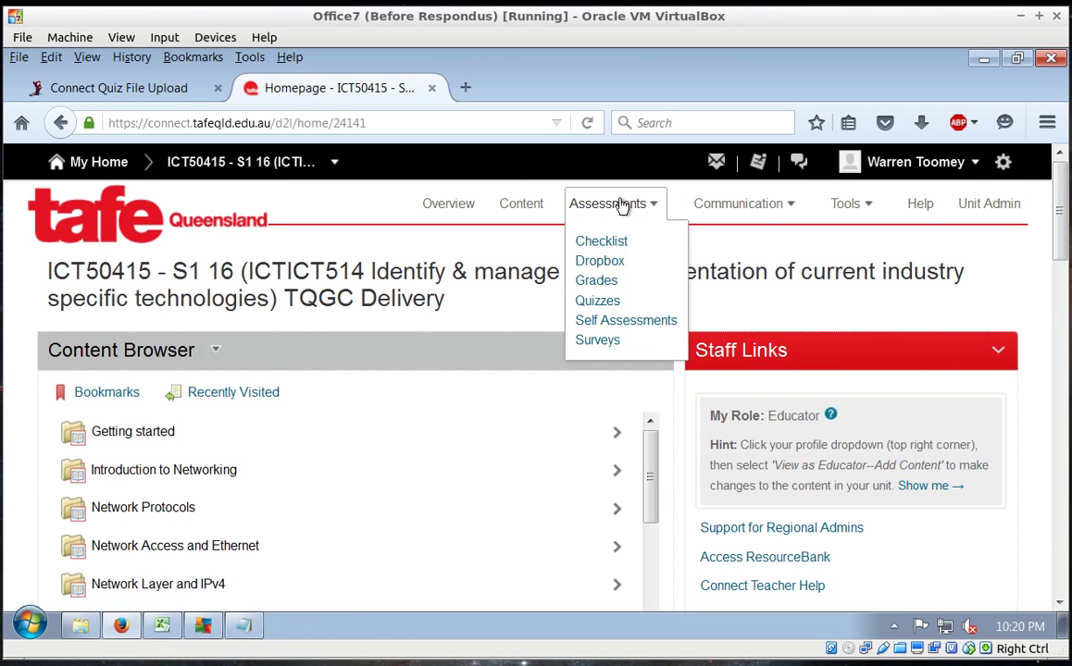
click(608, 308)
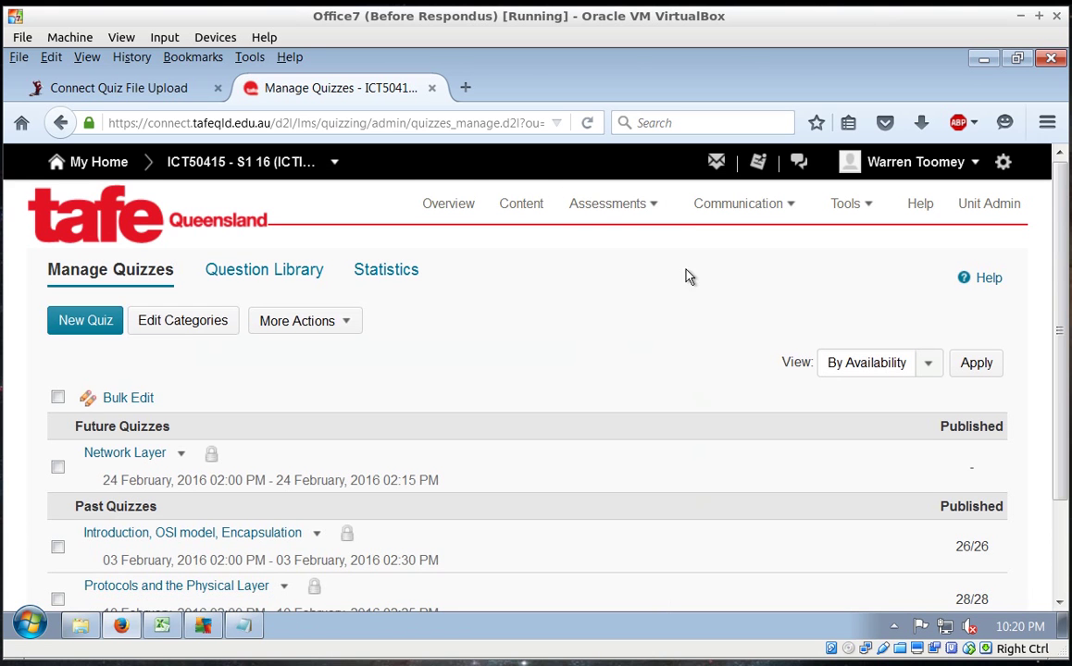
scroll(1063, 360, down, 2)
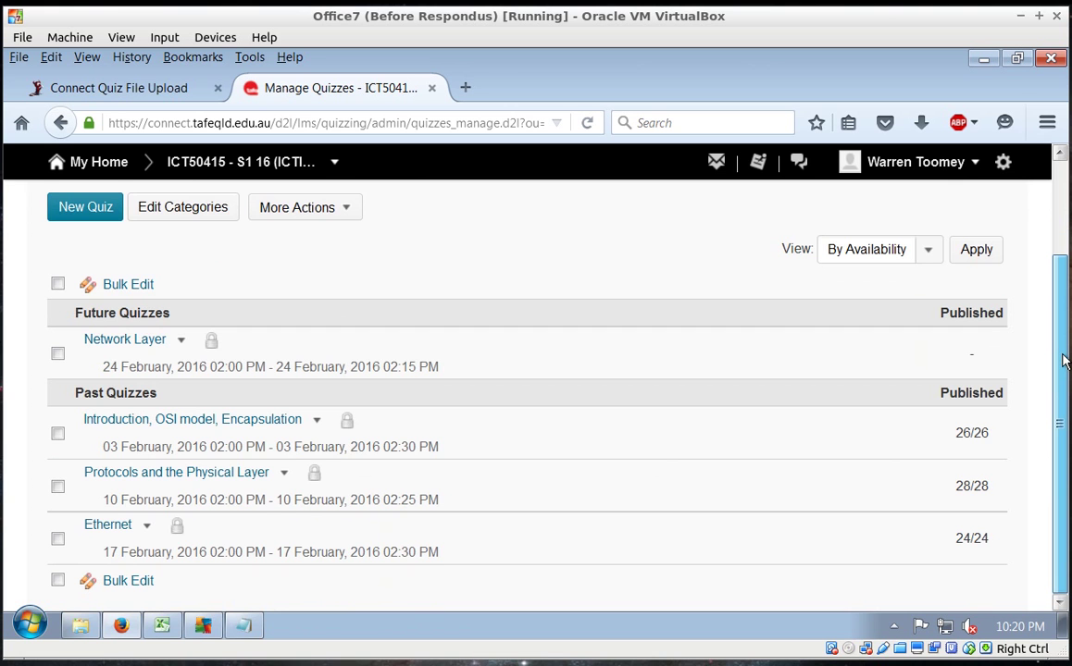
scroll(1062, 360, up, 2)
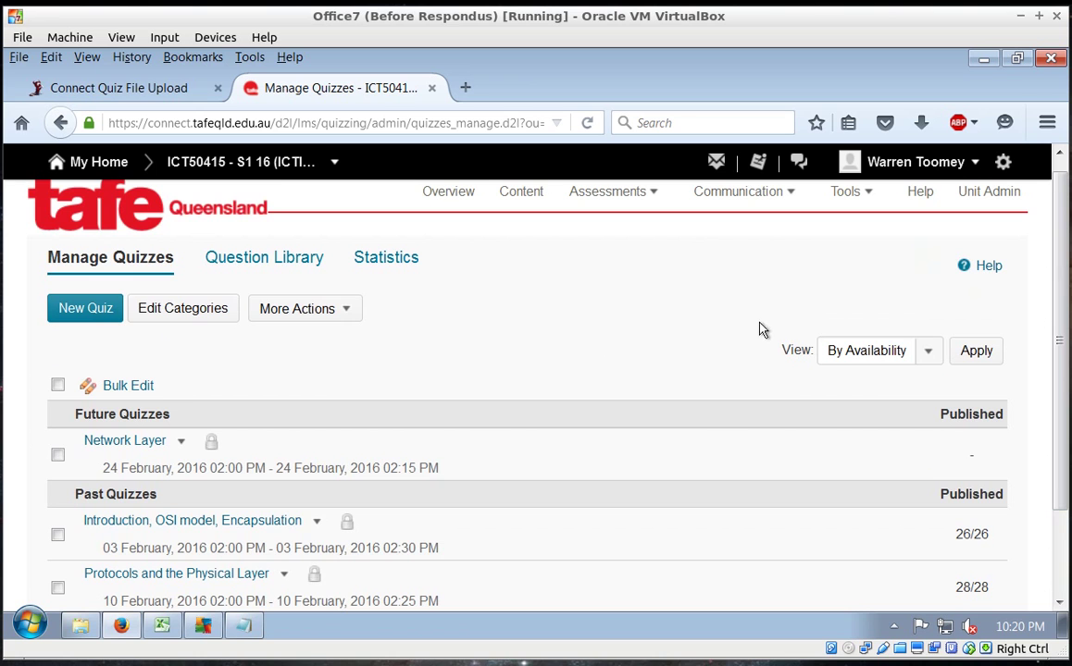
In the Question Library, open Area to Import Questions and start an import there
click(263, 265)
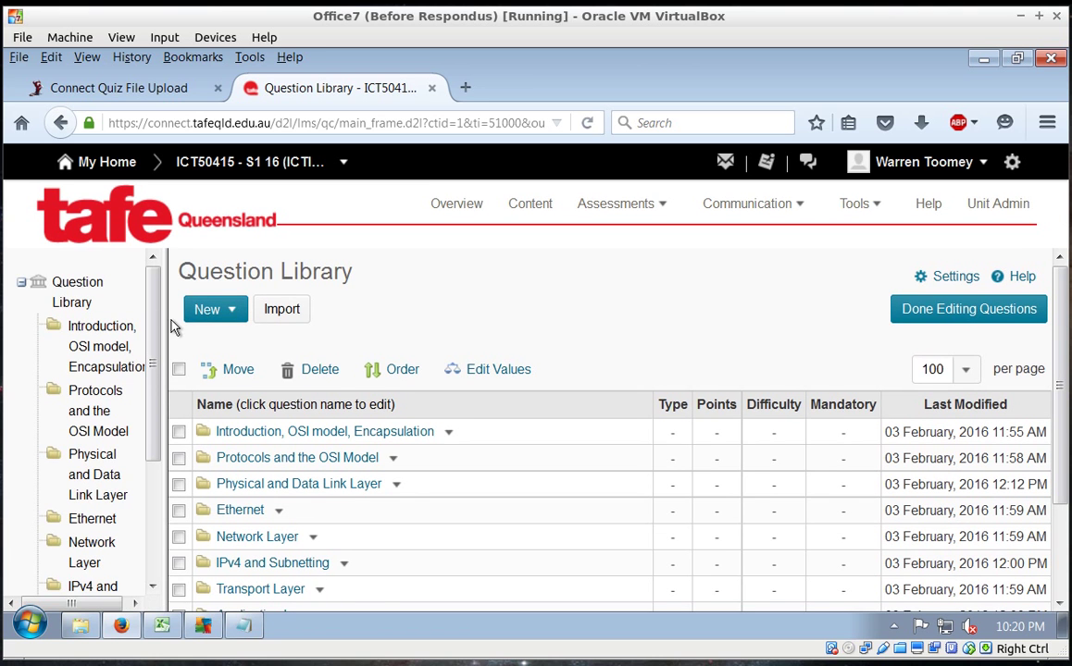
drag(170, 319, 265, 322)
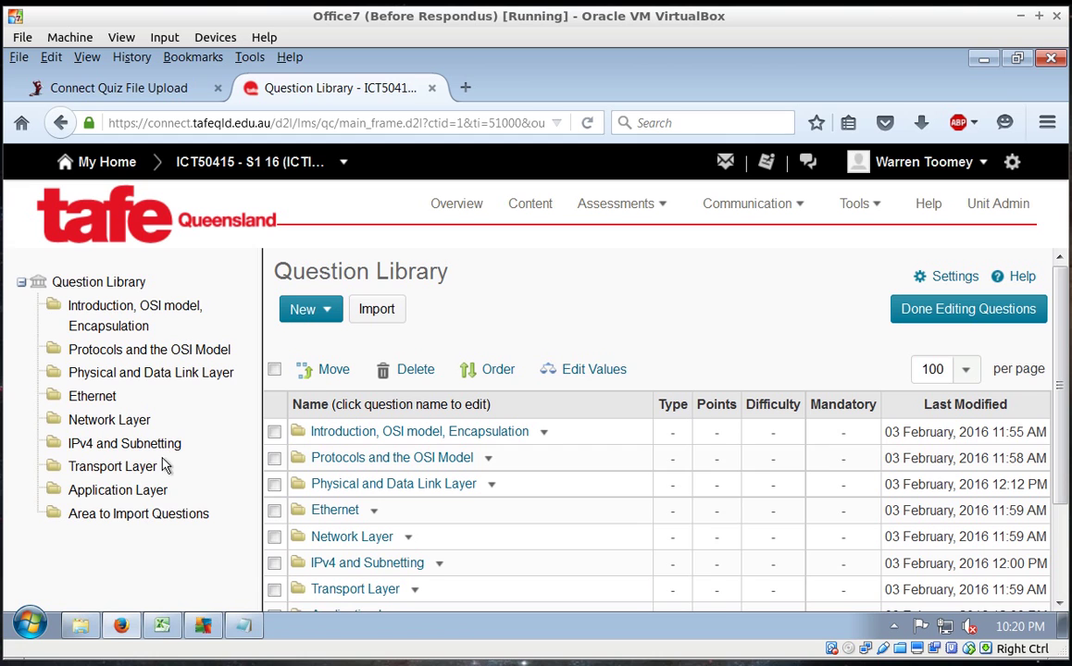
click(138, 521)
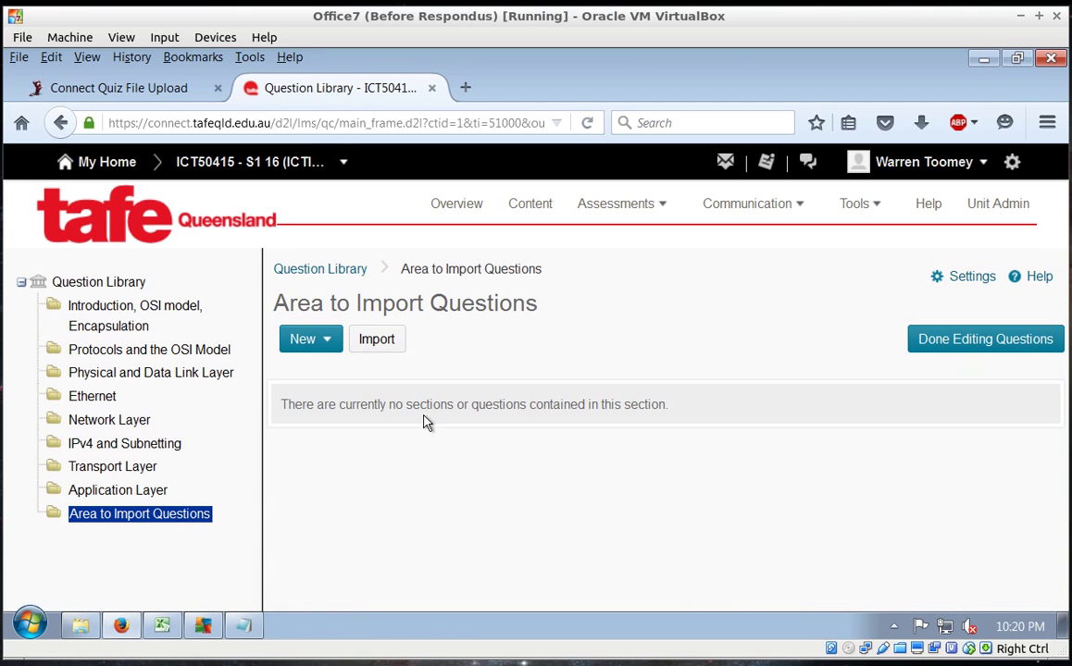
click(380, 352)
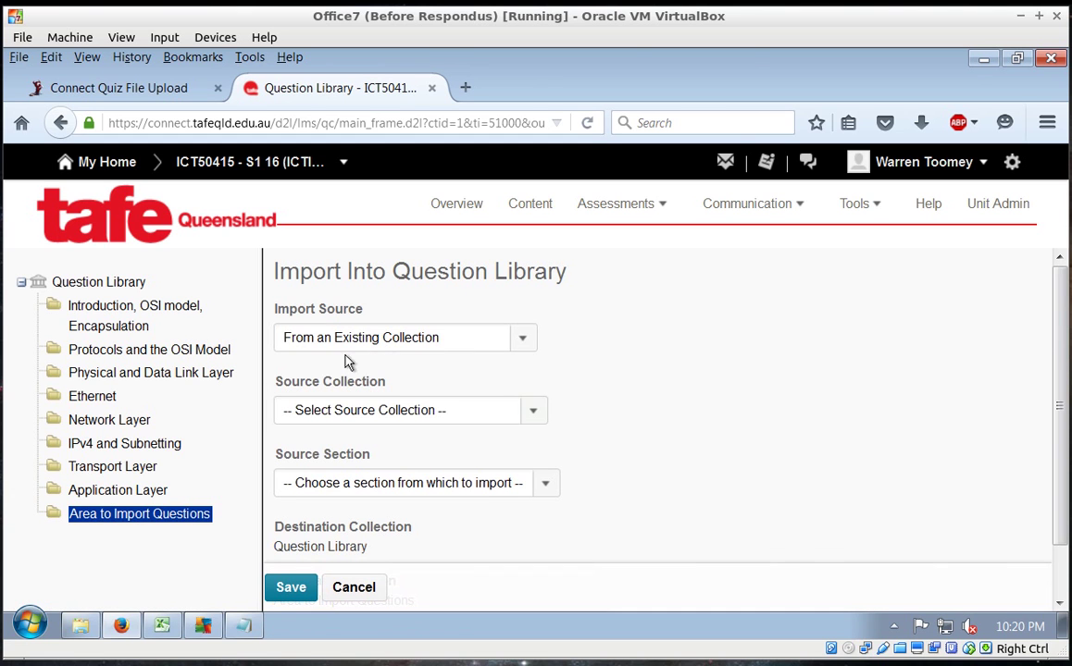
Set the source to 'From a Desire2Learn Text Format File' with myquestions.csv from Downloads
click(367, 348)
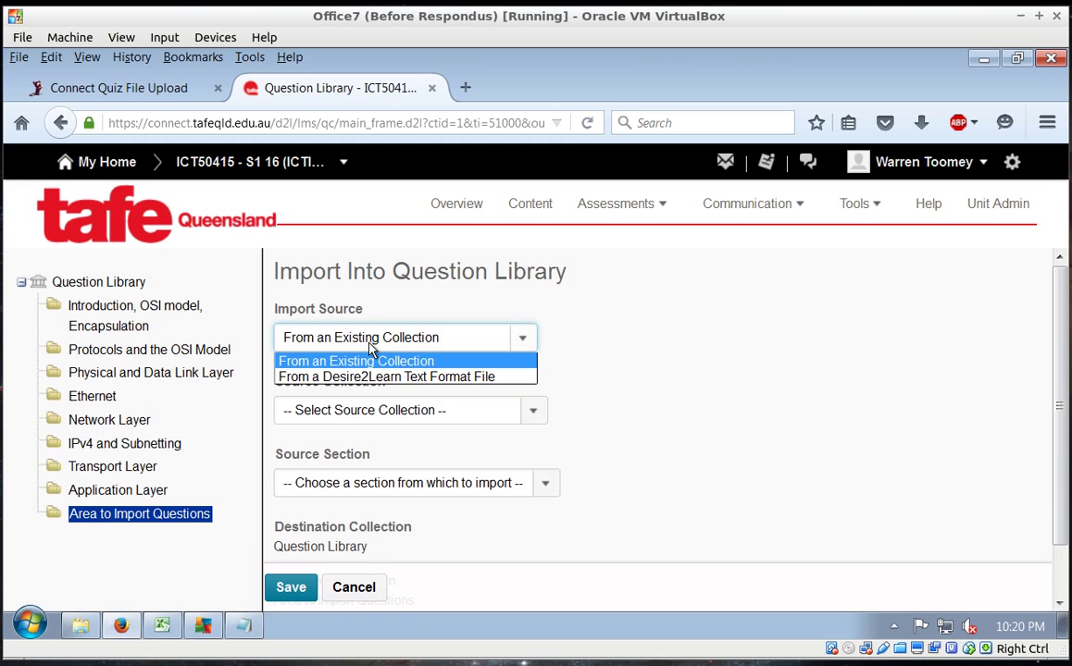
click(498, 377)
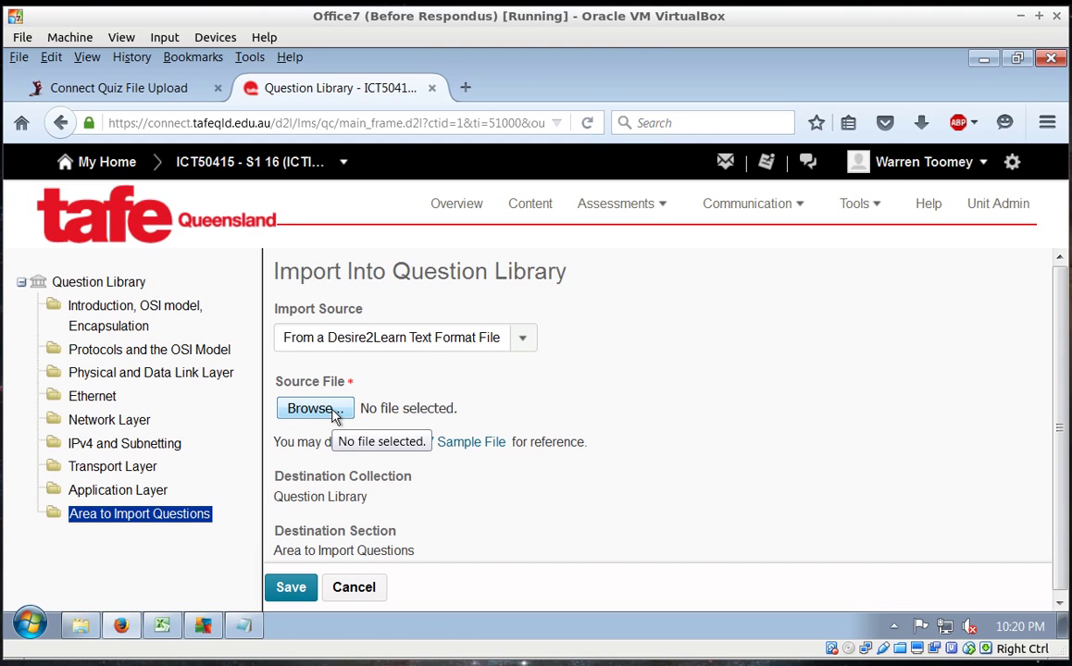
click(314, 409)
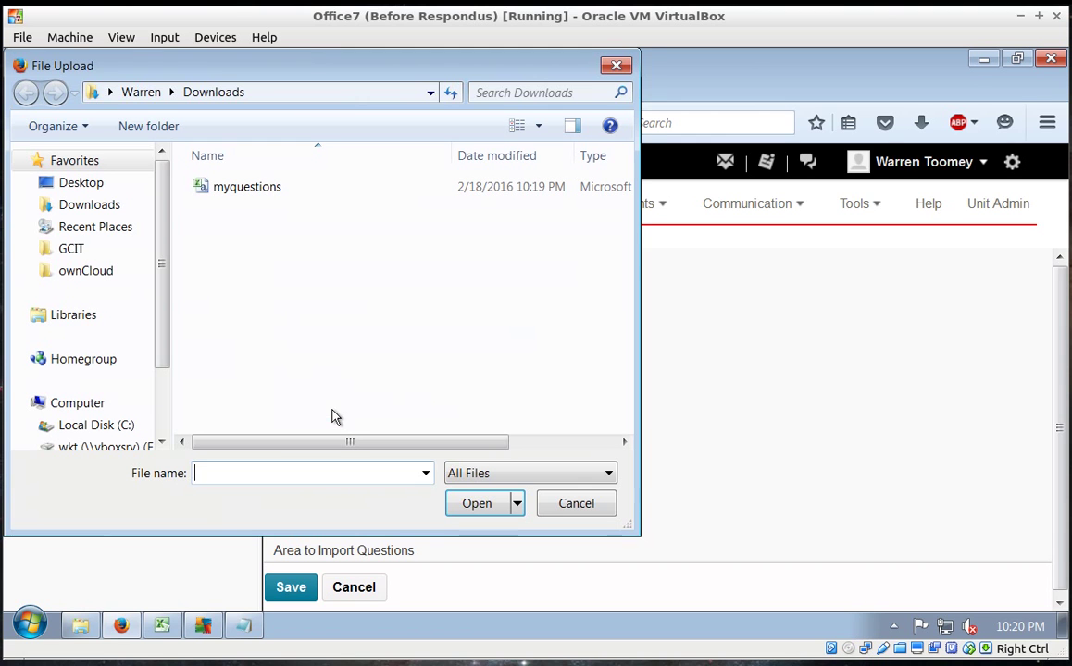
click(108, 212)
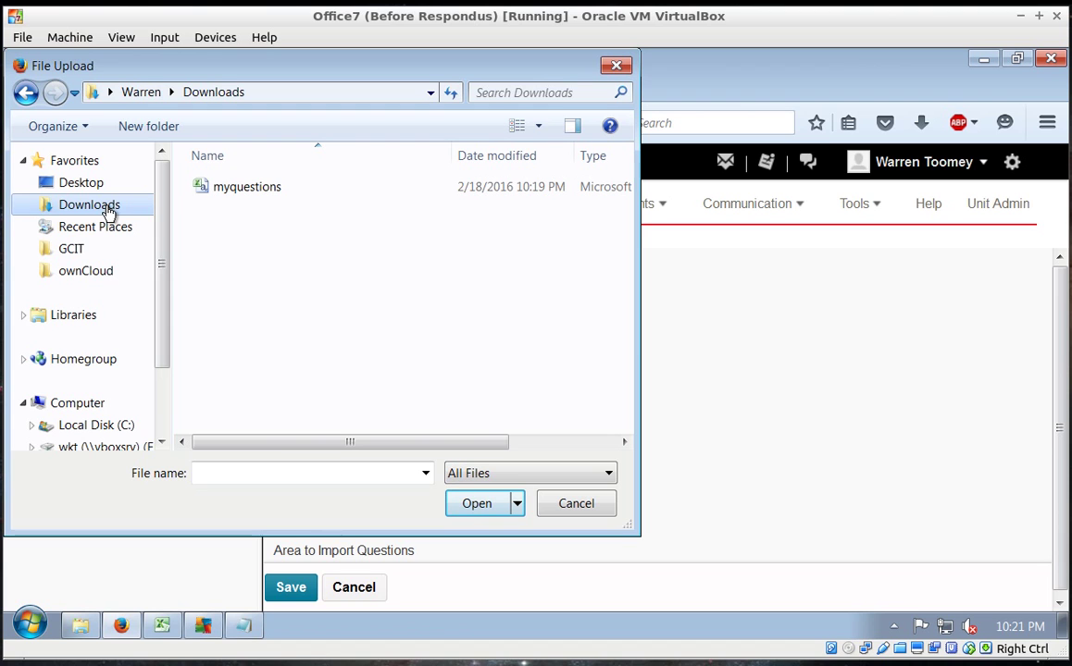
click(256, 193)
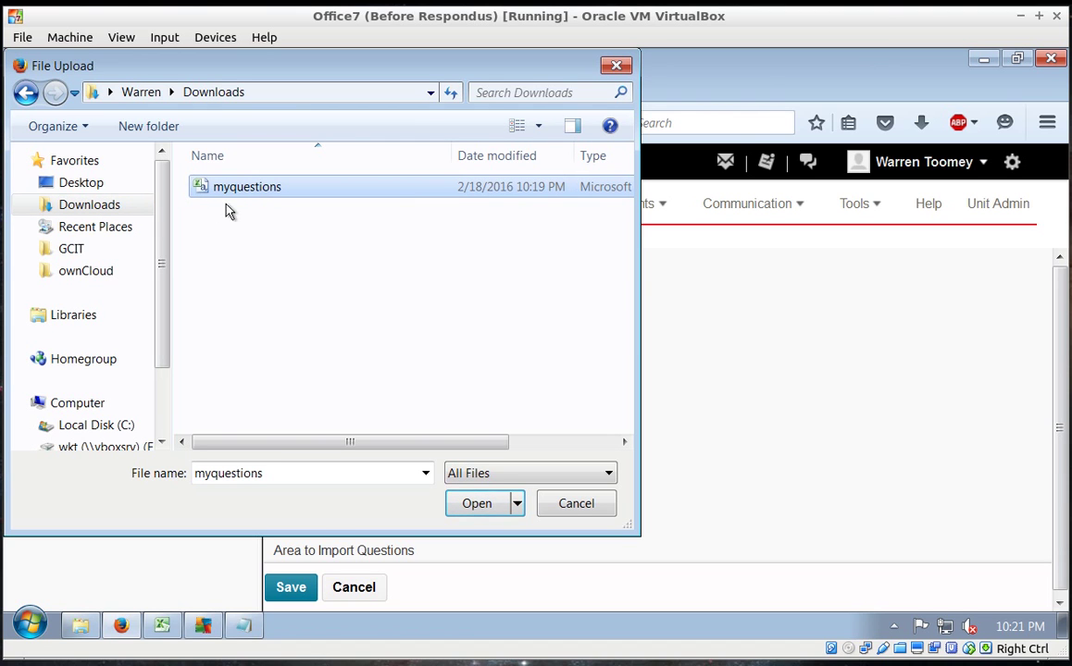
click(477, 503)
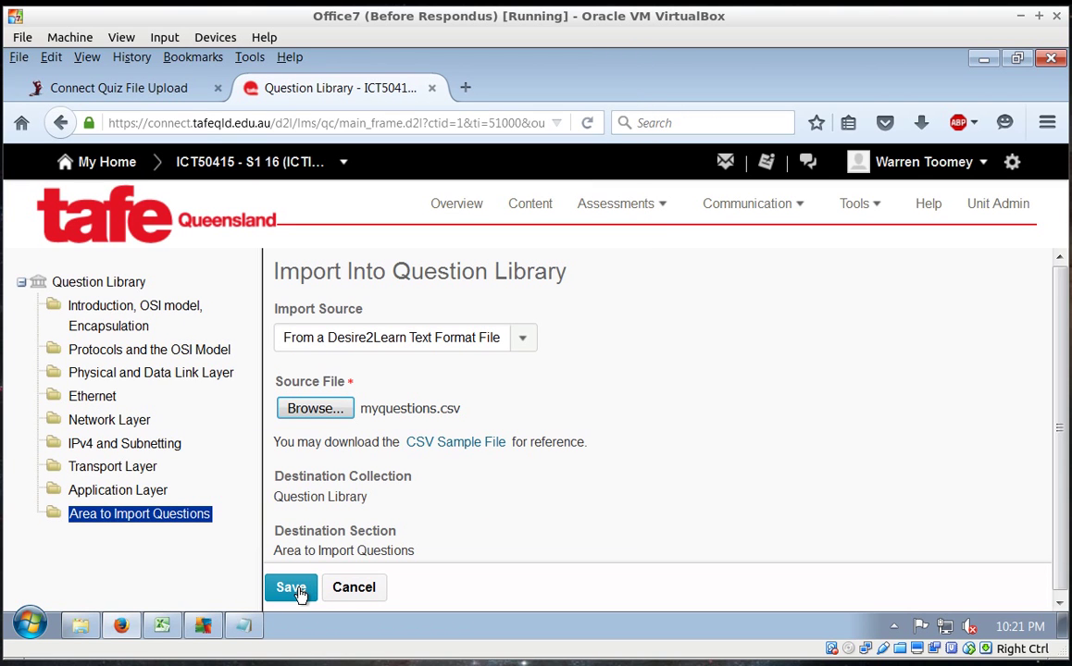
Import the questions from myquestions.csv, then preview the State capitals question down to grading and close it
click(294, 588)
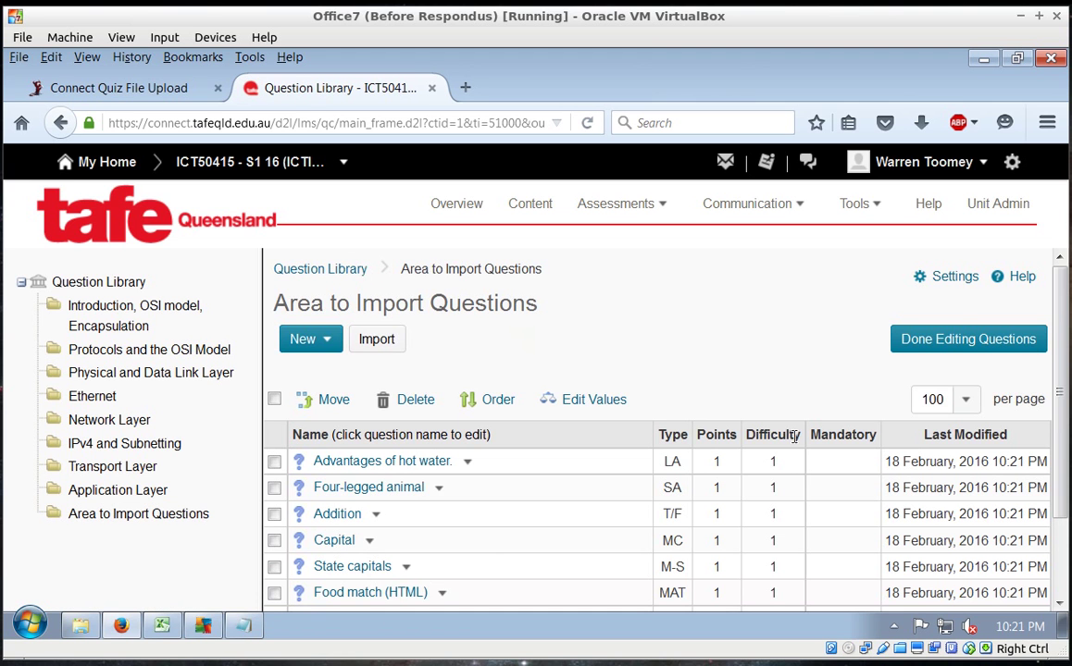
scroll(1066, 378, down, 2)
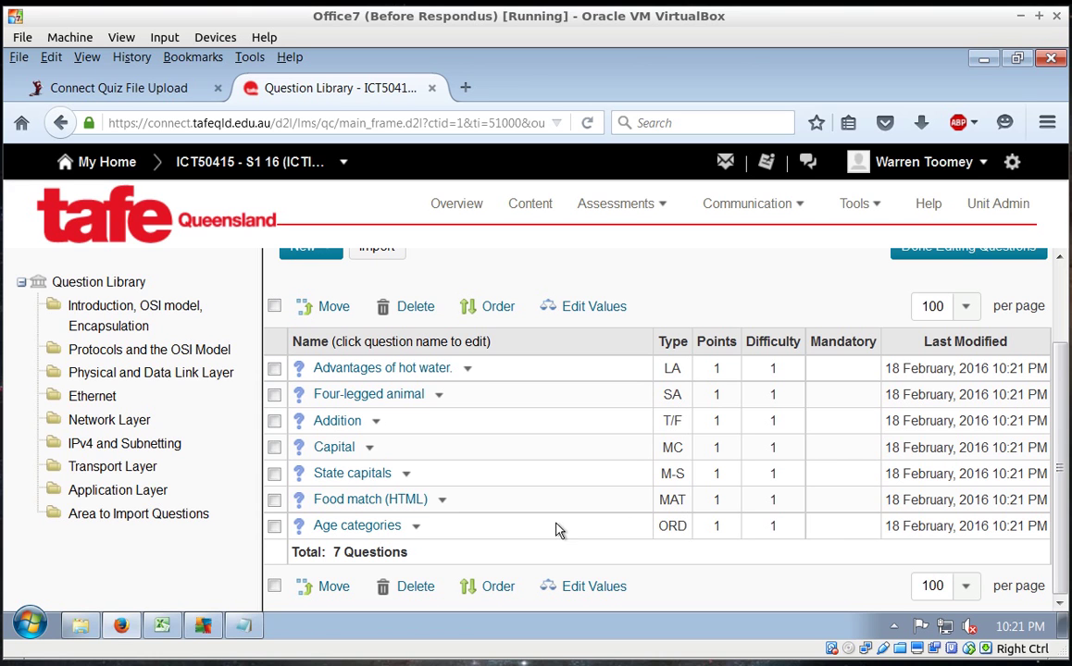
click(407, 479)
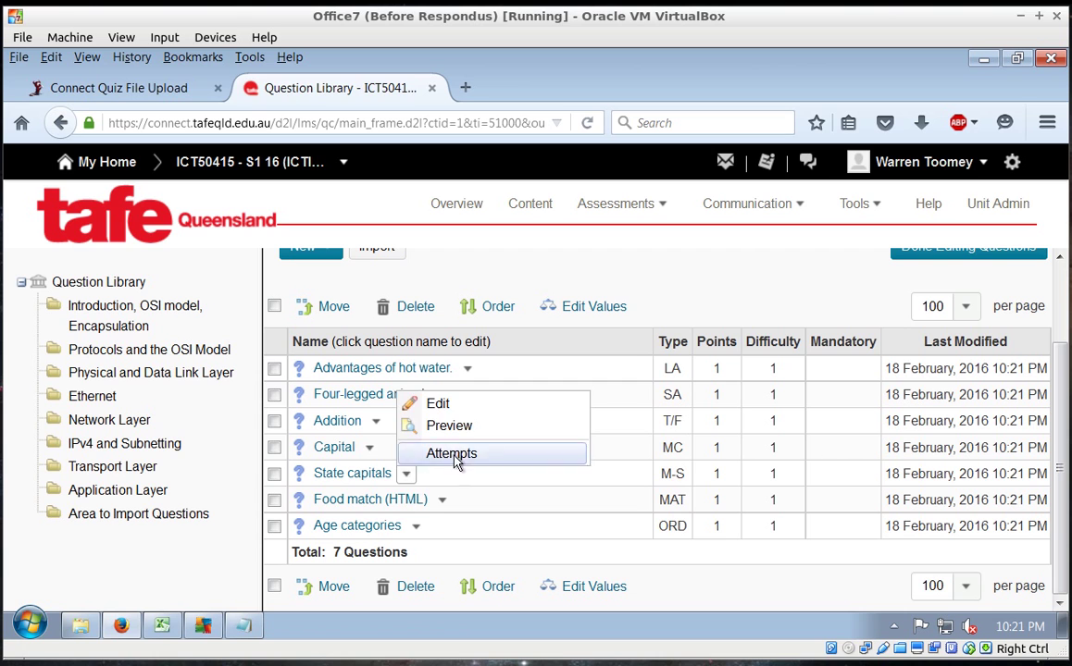
click(454, 427)
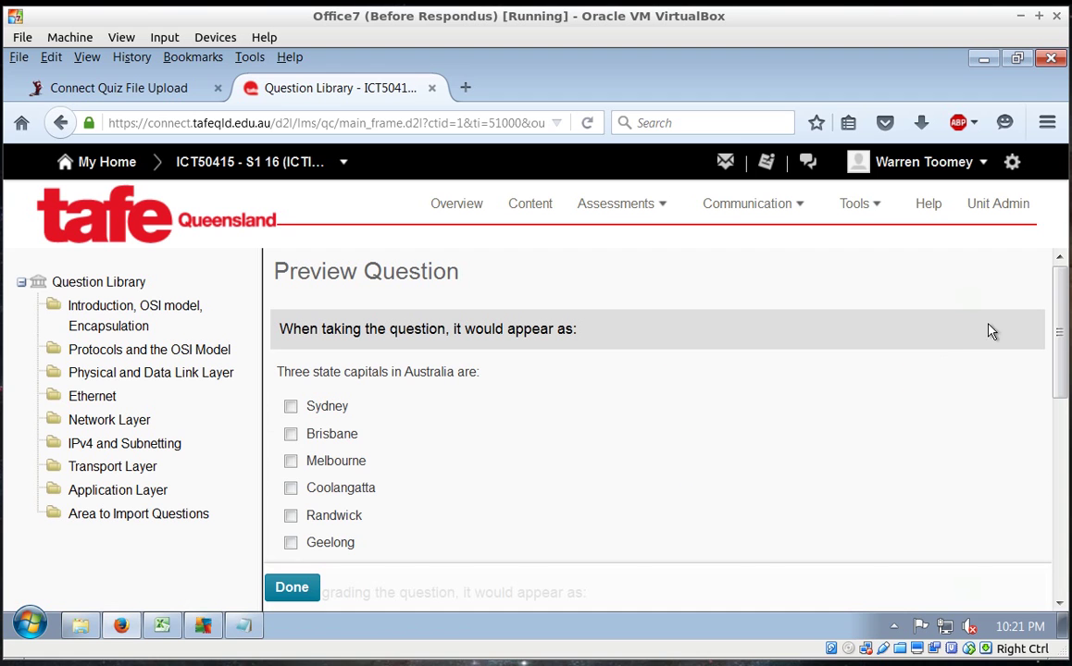
drag(1059, 309, 1064, 449)
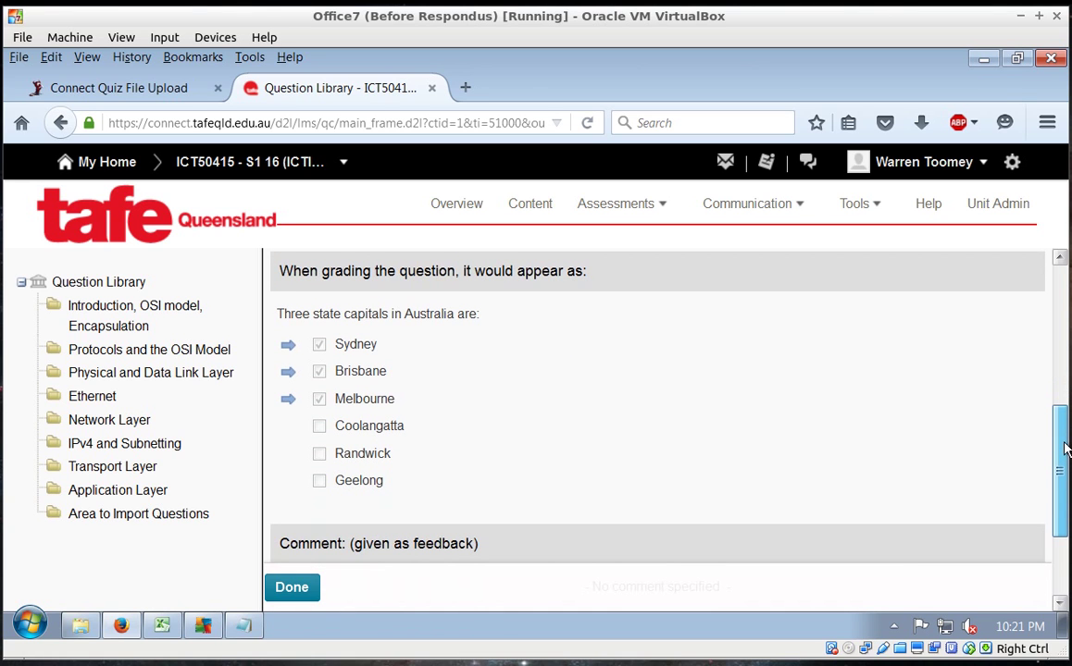
click(293, 589)
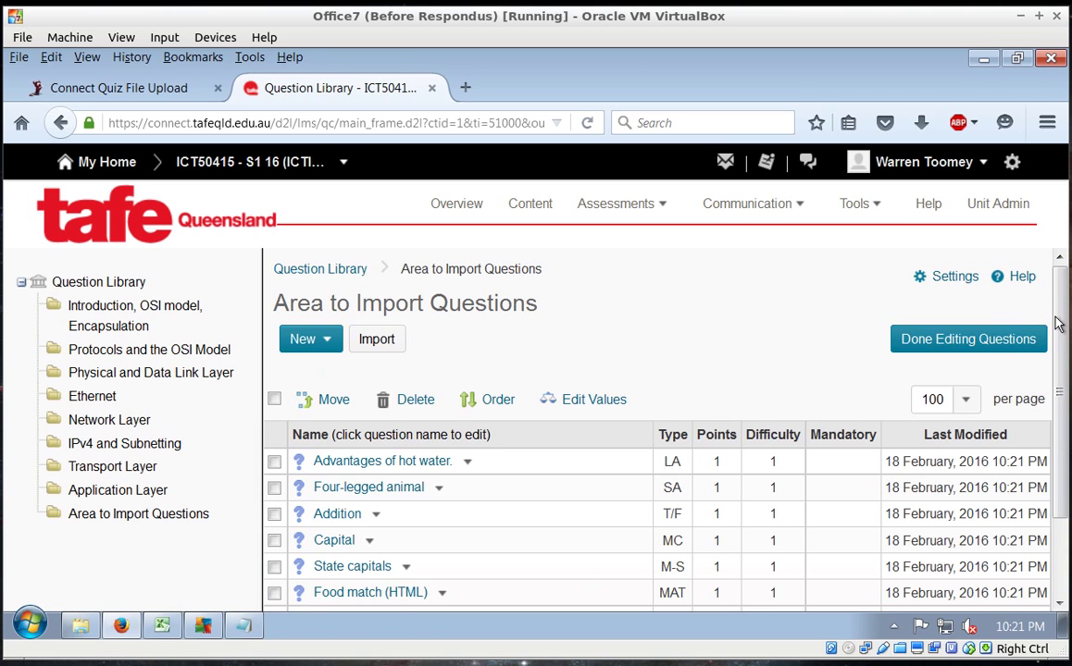
drag(1061, 316, 1055, 425)
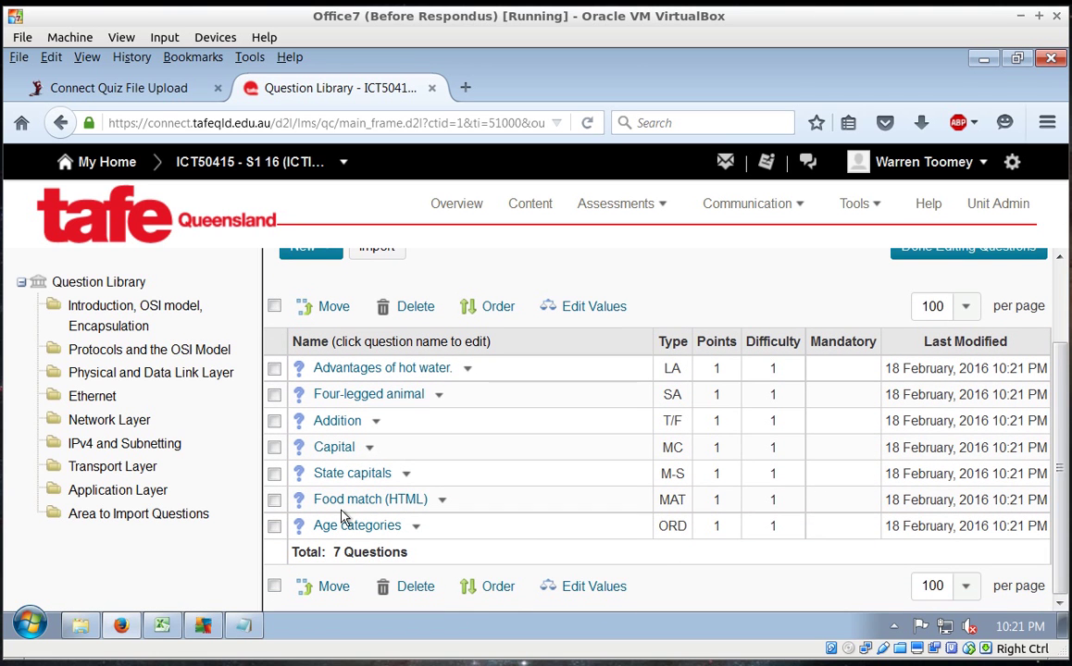
click(442, 501)
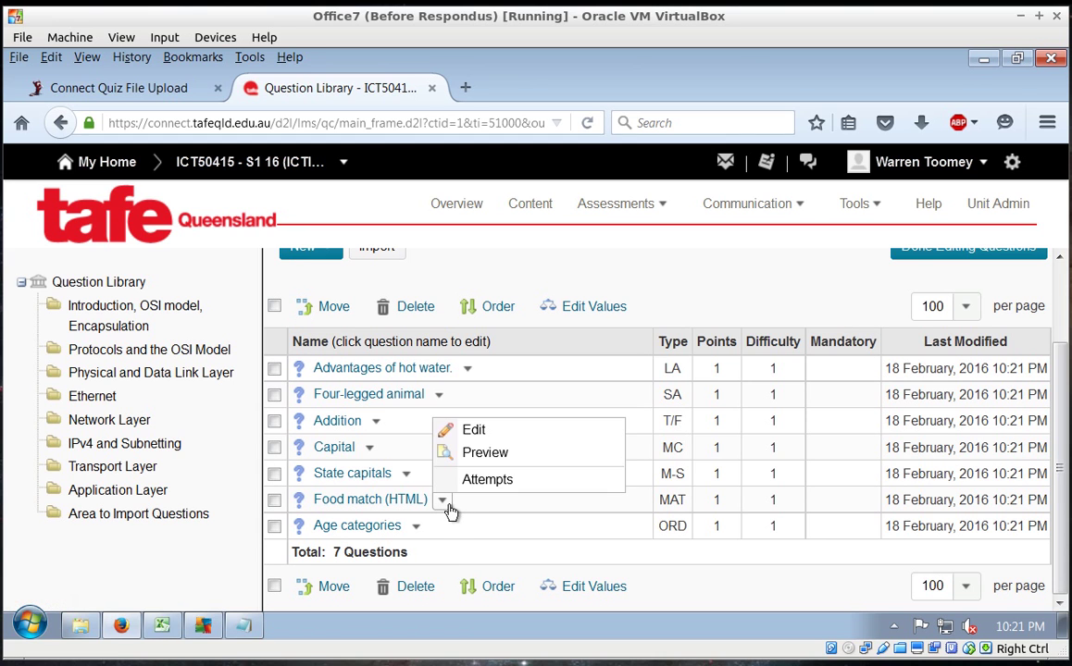
click(487, 460)
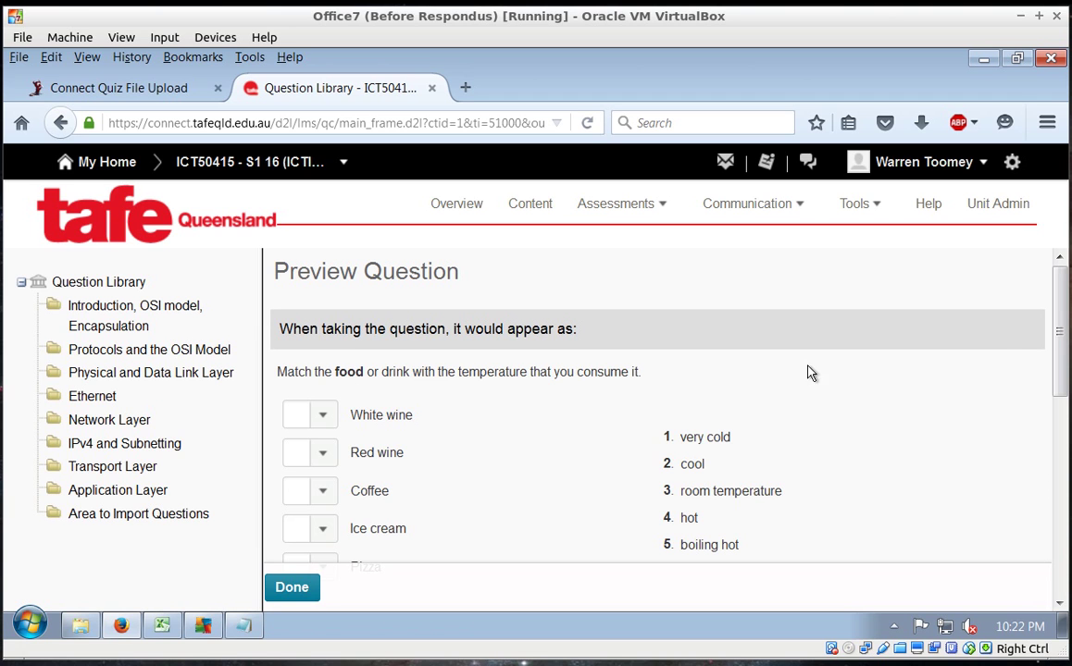
drag(1063, 299, 1067, 338)
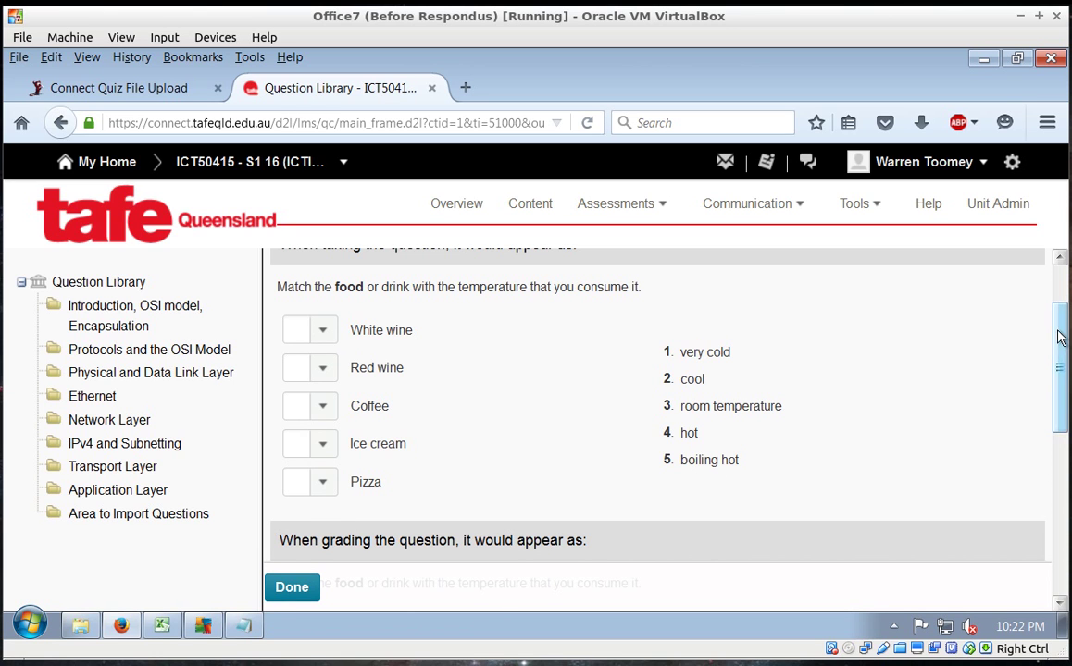
drag(1060, 337, 1064, 445)
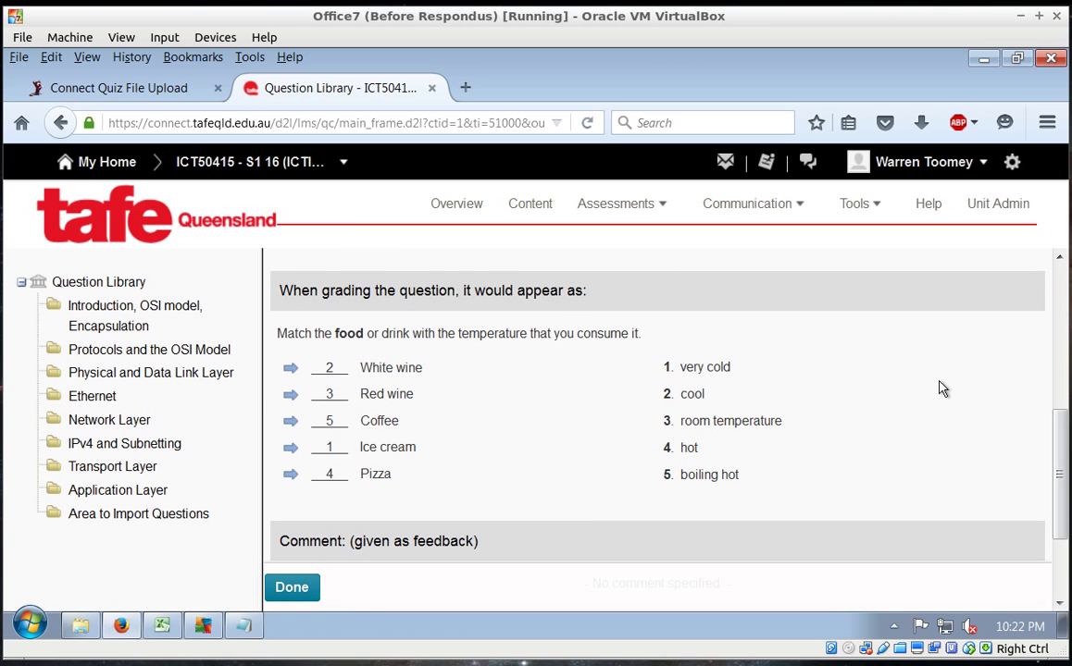
click(295, 589)
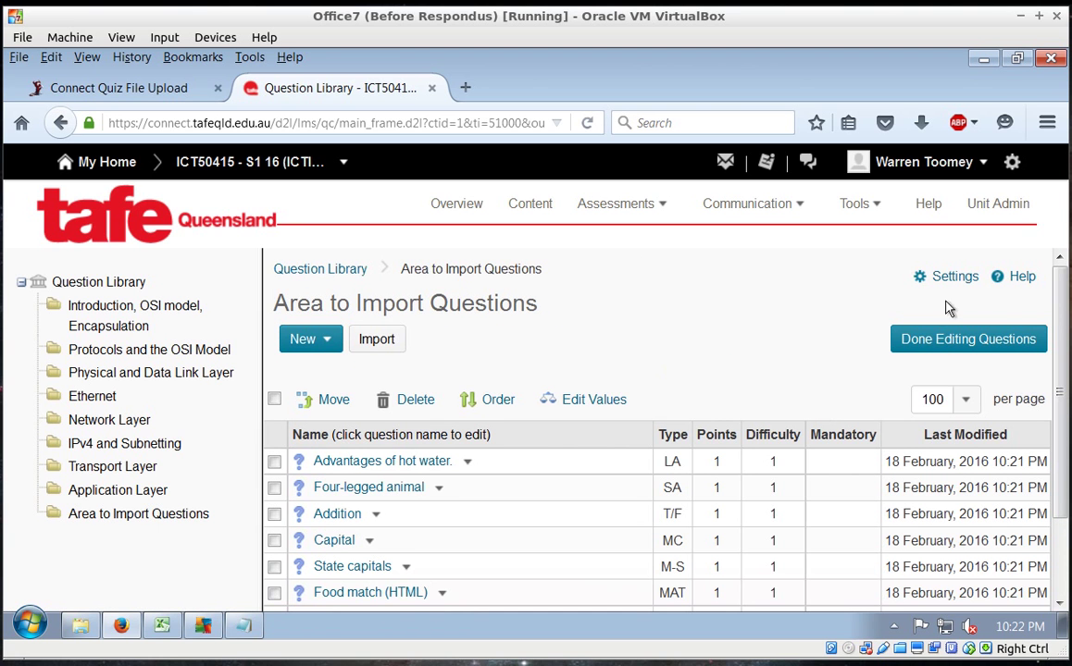
scroll(1066, 384, down, 2)
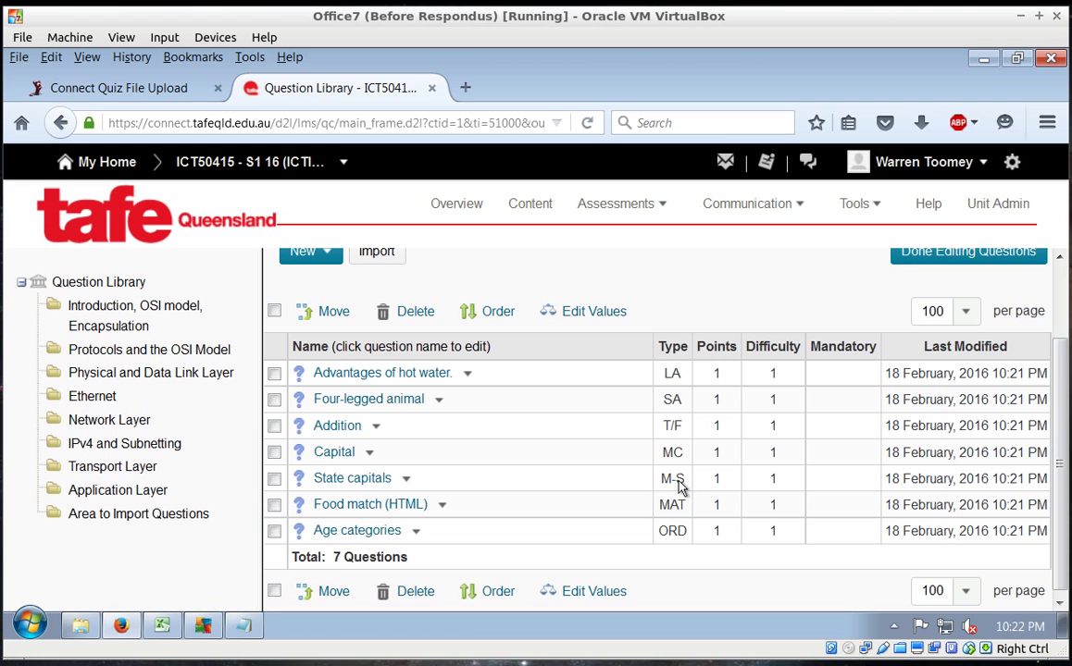
Edit the Capital question, tick Randomise options and save the change
click(369, 453)
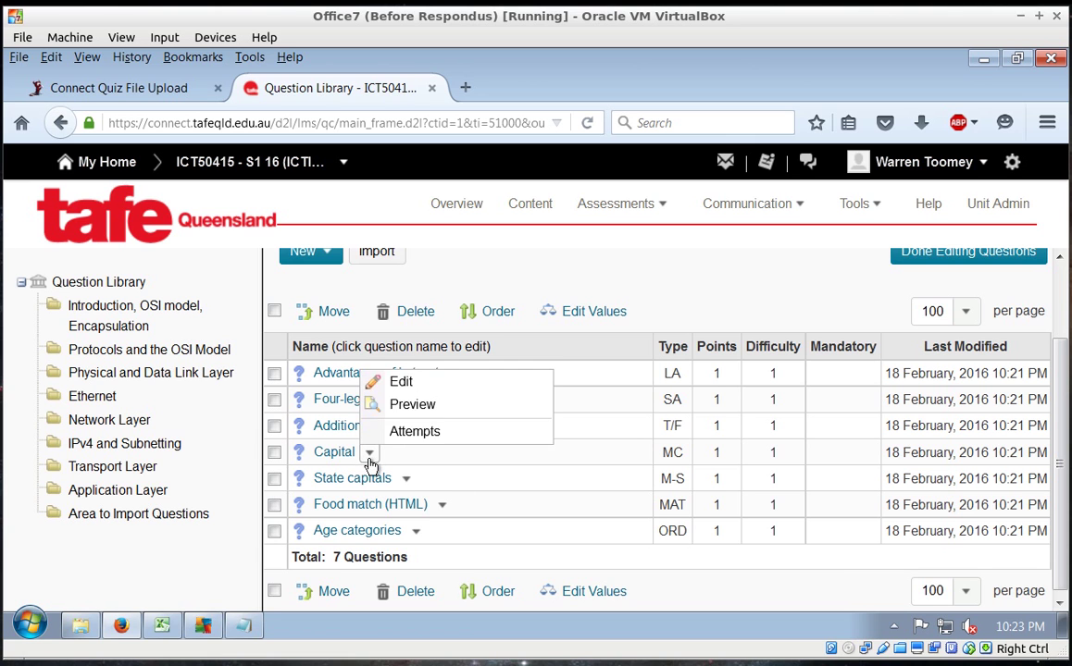
click(418, 385)
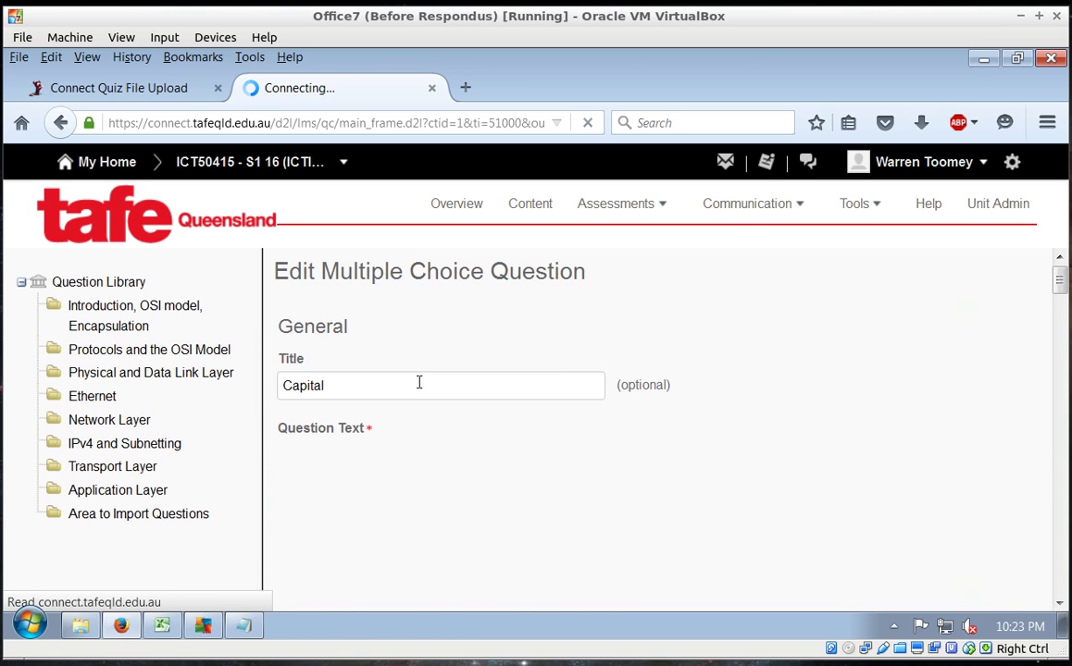
drag(1057, 285, 1058, 374)
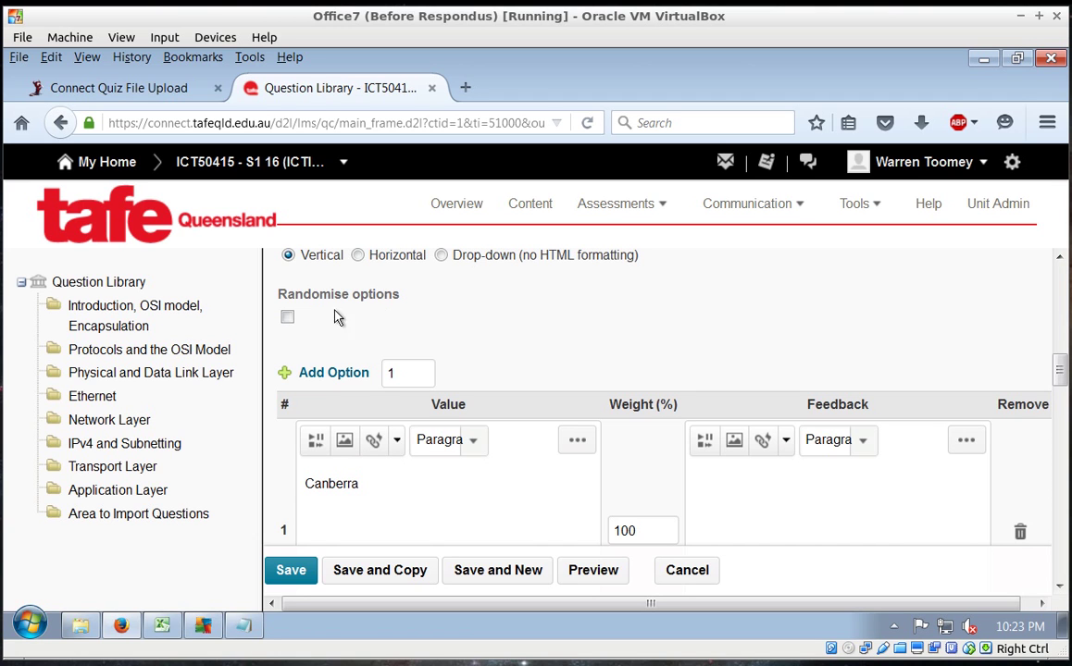
click(288, 317)
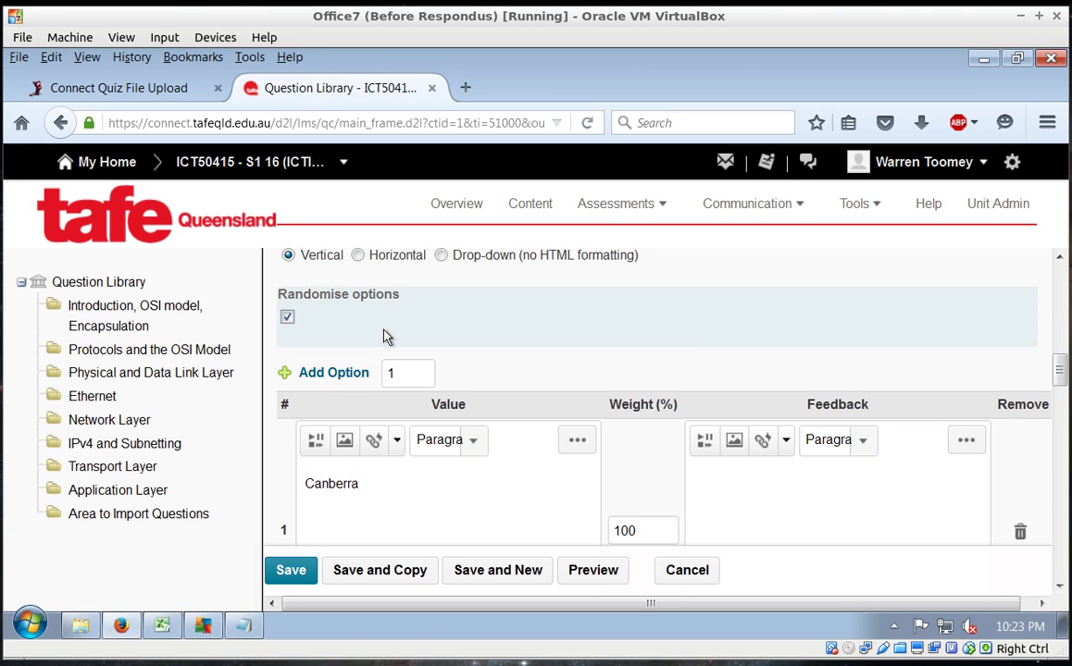
click(295, 572)
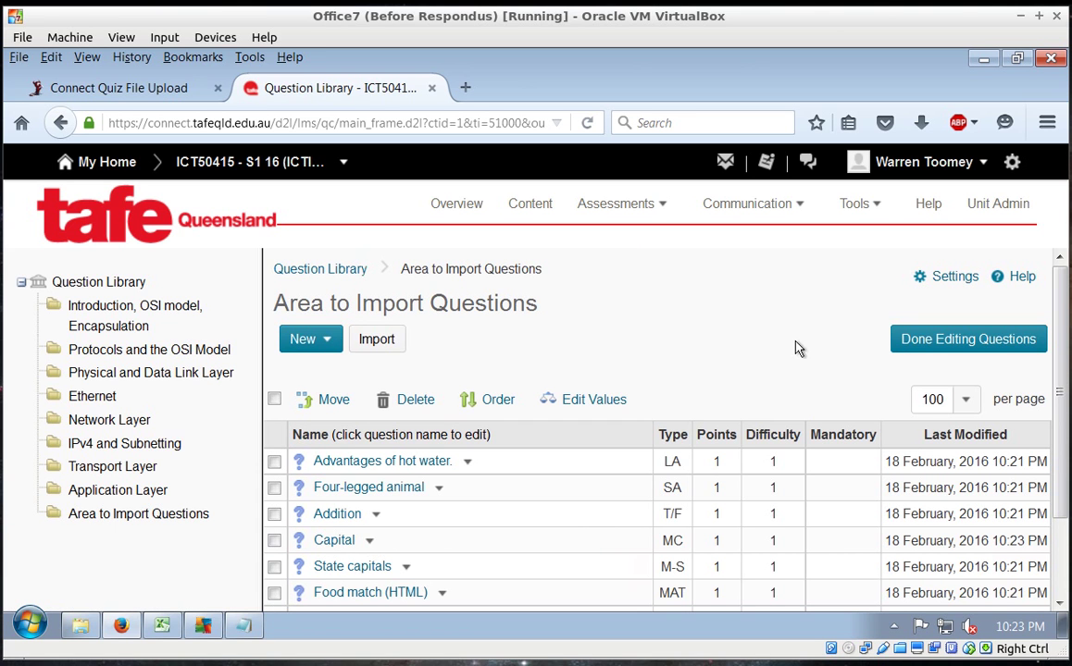
scroll(1062, 333, down, 2)
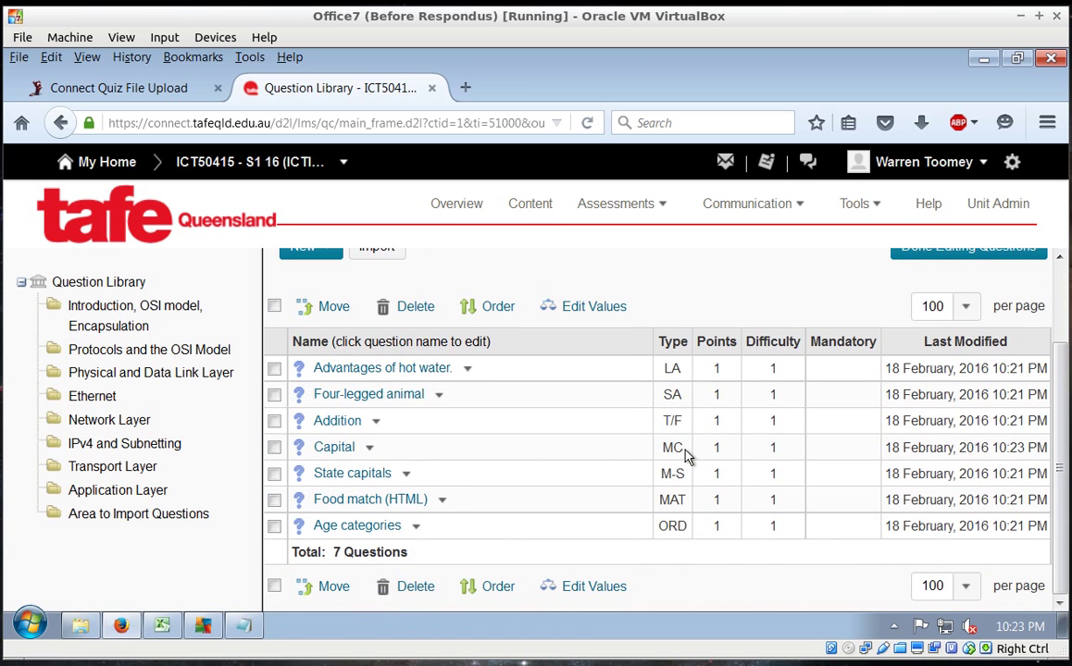
Edit the State capitals multi-select question to randomise its options and save it
click(408, 475)
click(435, 407)
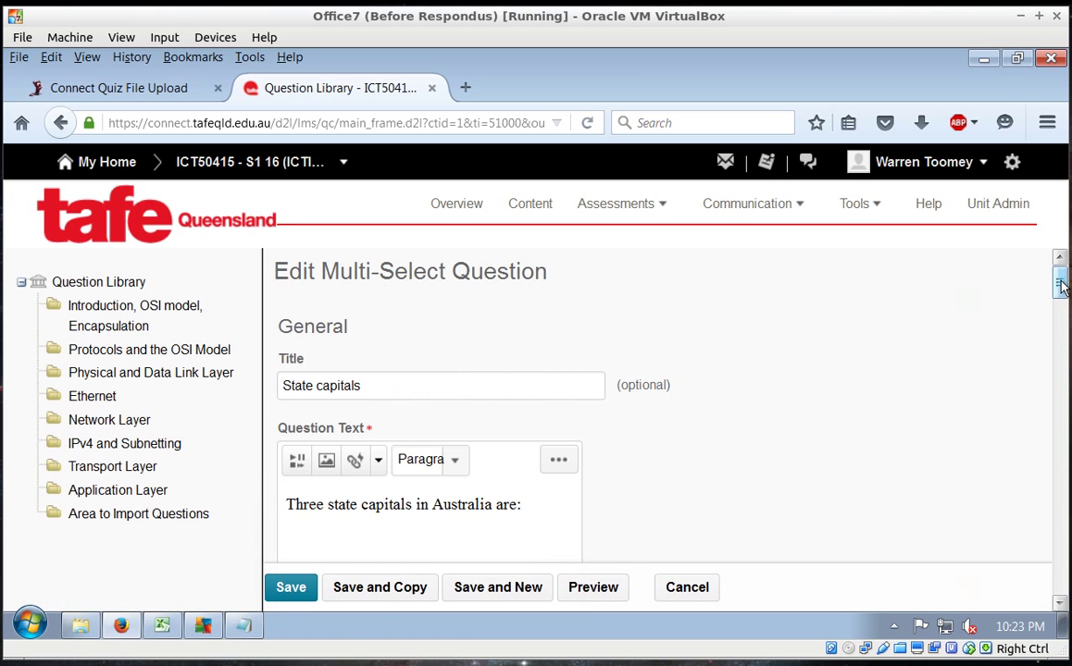
drag(1060, 285, 1060, 354)
click(287, 460)
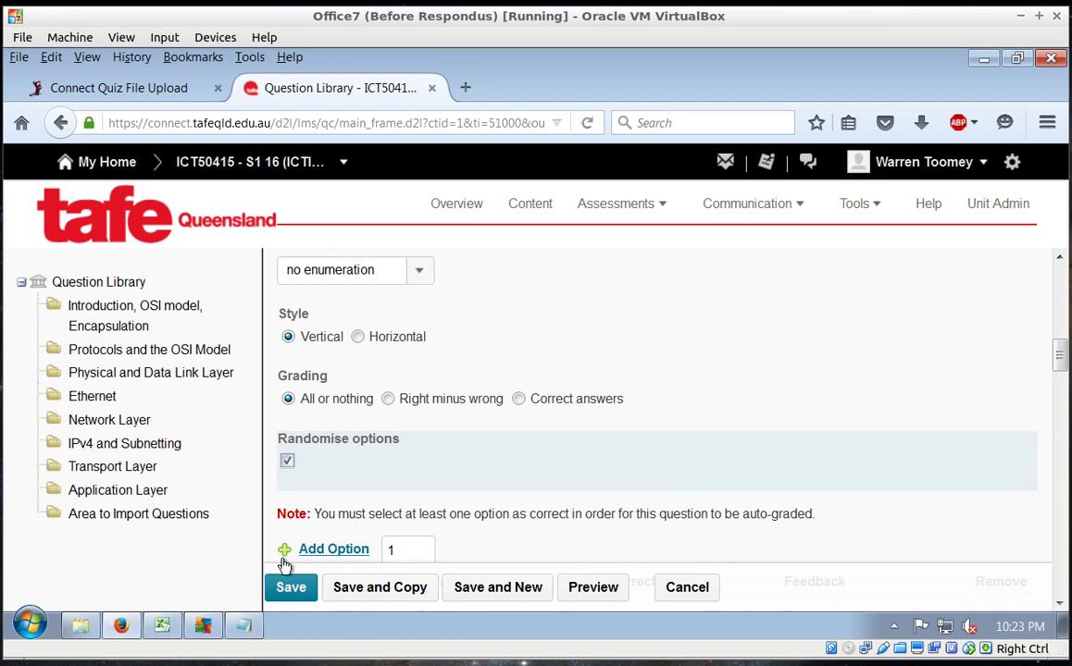
click(285, 581)
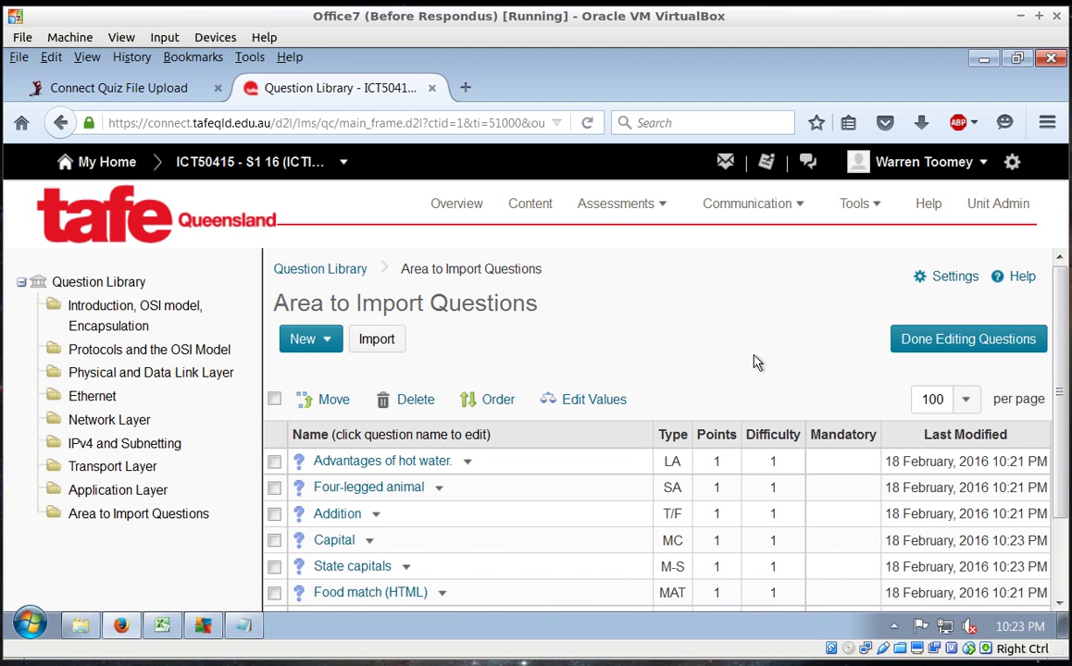
drag(1064, 319, 1067, 398)
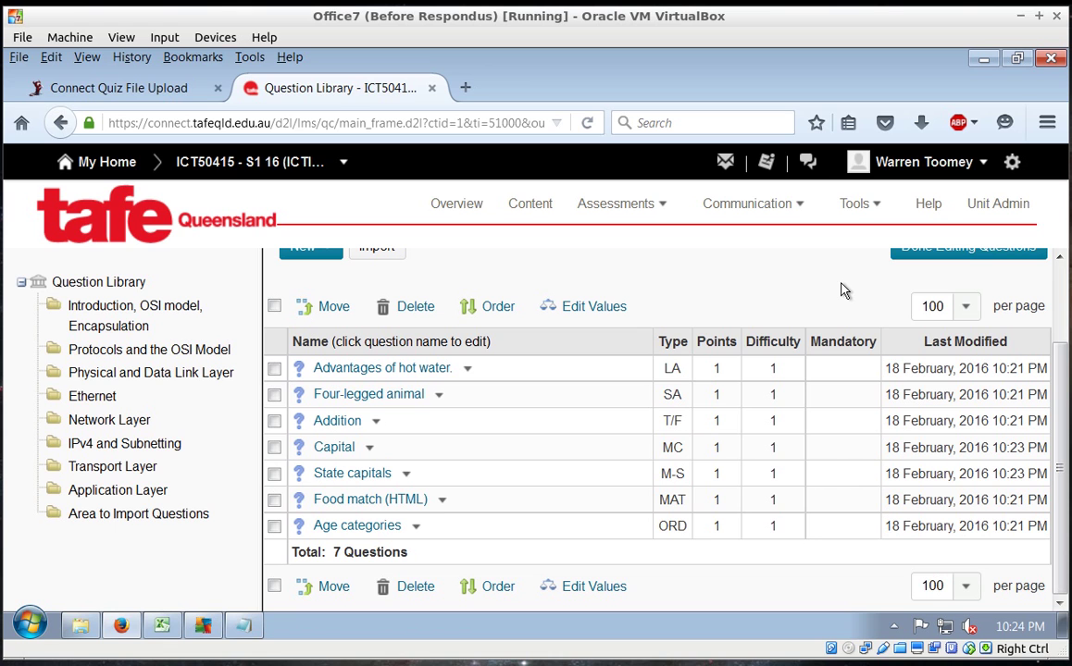
Open the Connect quiz help link from the quiz conversion tool in a new tab
click(169, 88)
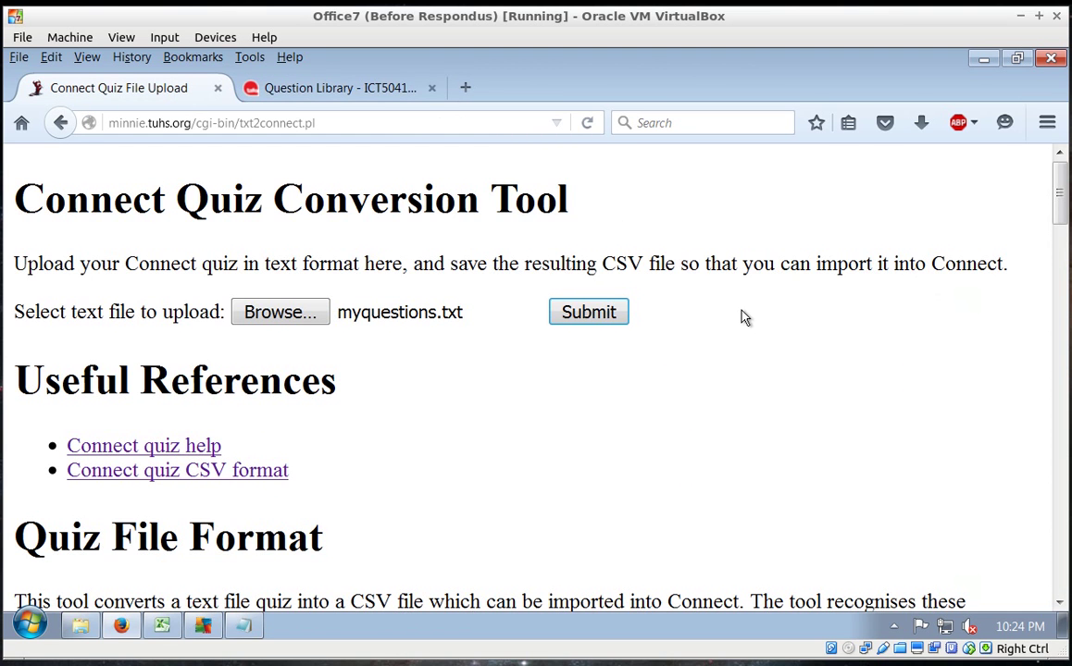
middle_click(190, 453)
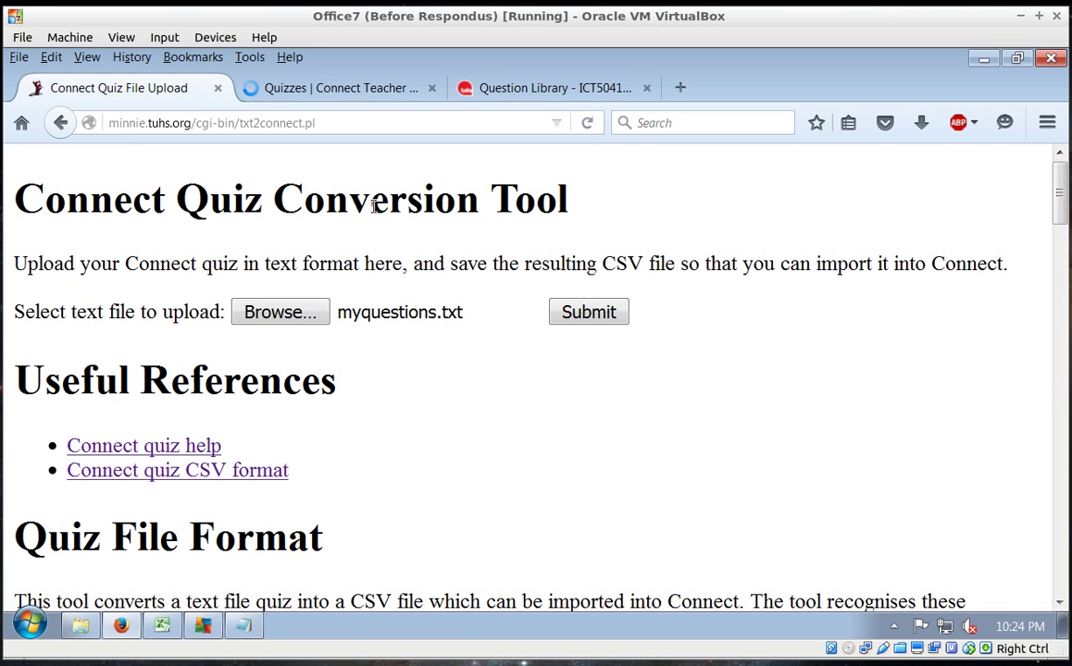
click(341, 91)
Scroll through the Quizzes help topics, then return to the top of the page
scroll(958, 185, down, 3)
scroll(536, 370, down, 7)
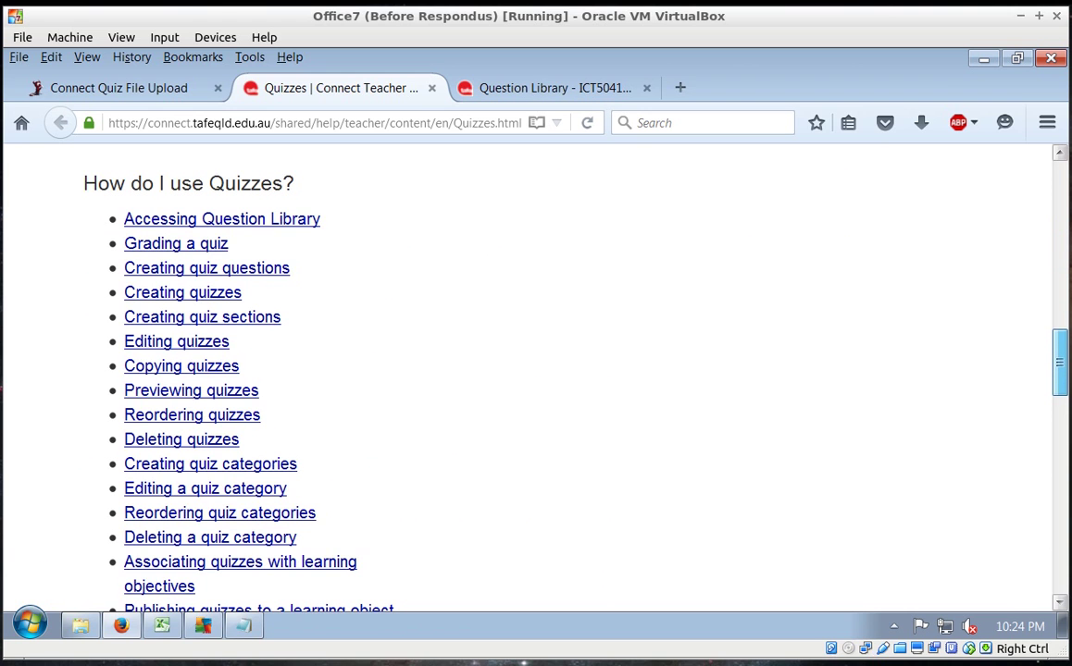
scroll(536, 370, down, 1)
scroll(536, 371, down, 1)
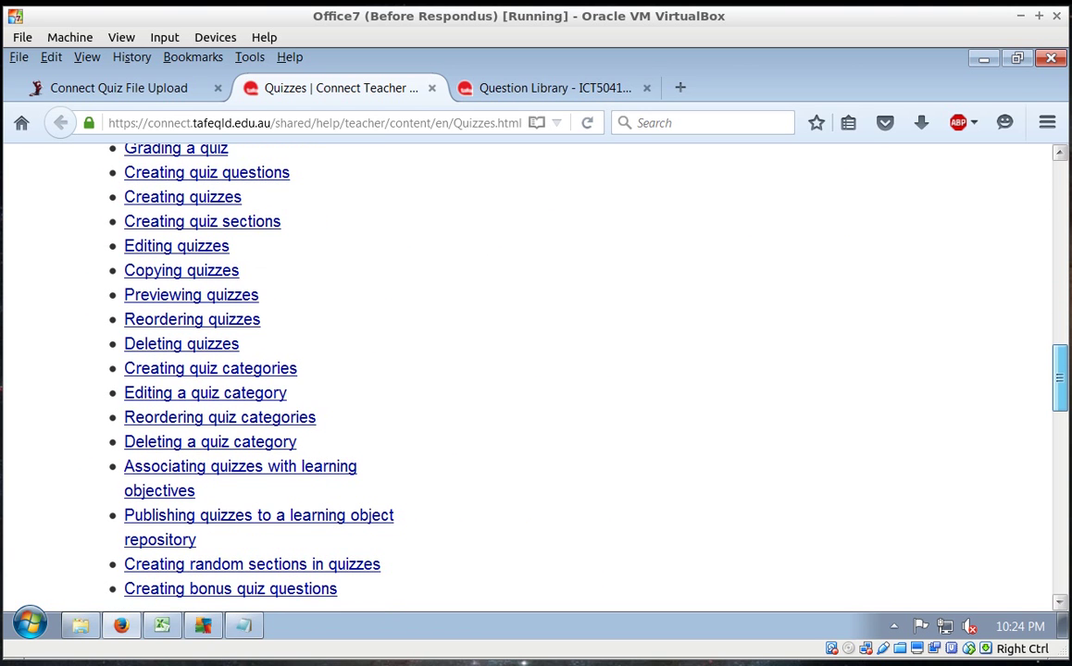
scroll(535, 370, down, 1)
scroll(535, 371, down, 10)
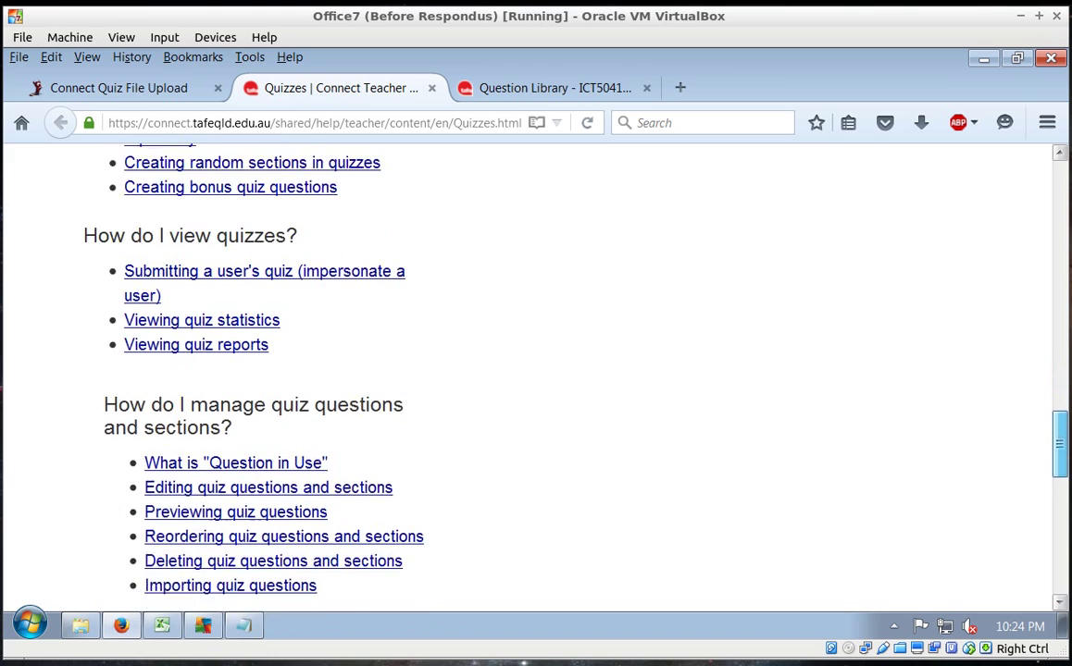
scroll(536, 371, down, 6)
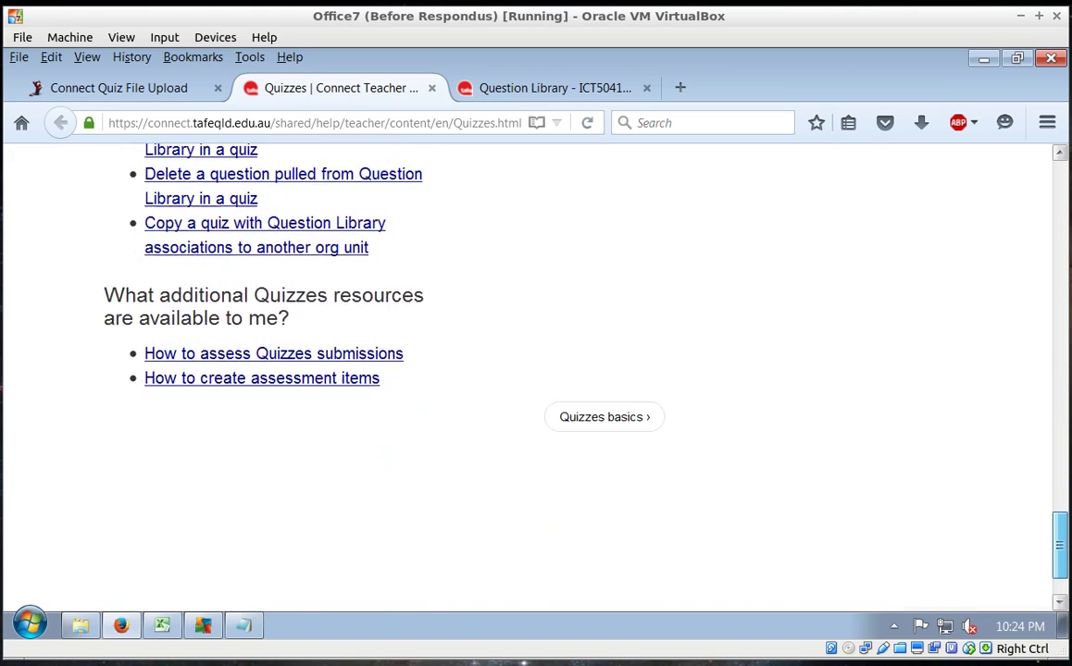
key(Home)
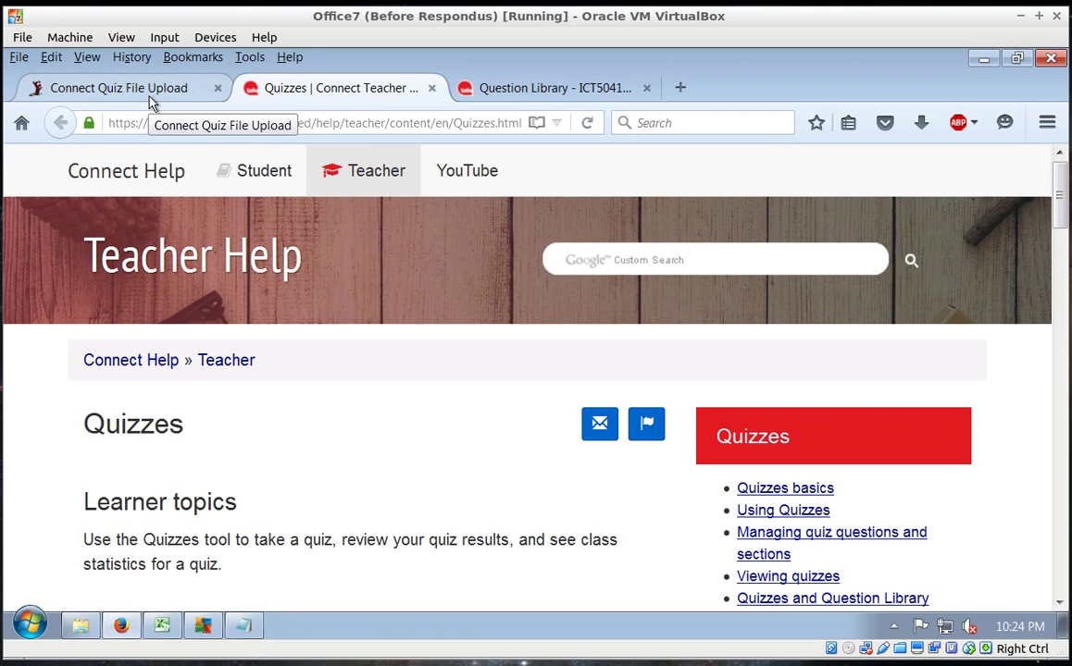
Bring the Notepad myquestions file in front of the browser, showing the quiz text
click(248, 627)
drag(736, 442, 731, 229)
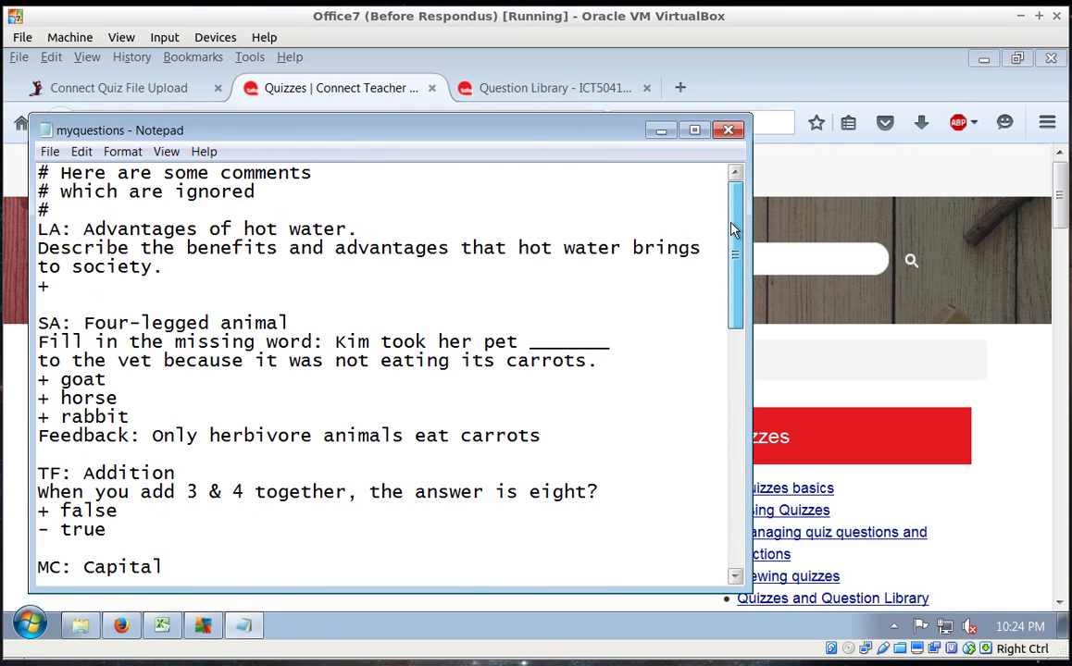